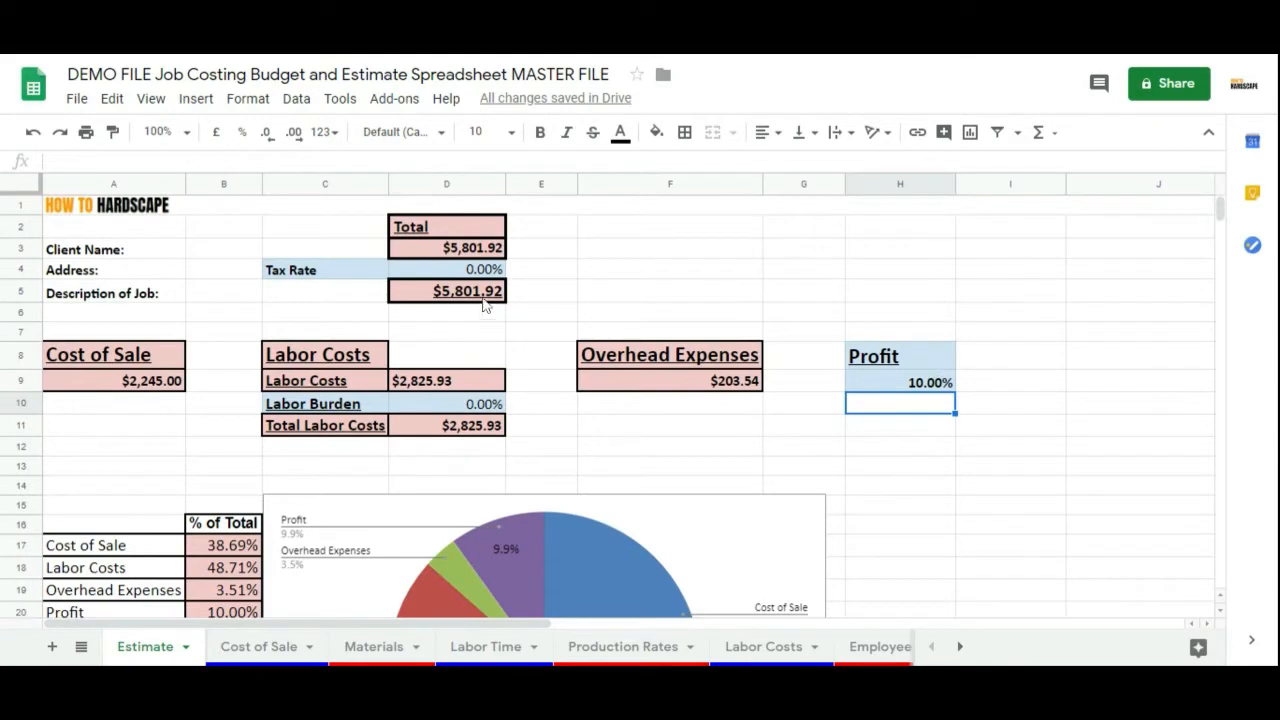
Review the cost of sale, total labor costs, overhead expenses, profit and final total on the Estimate sheet
click(136, 227)
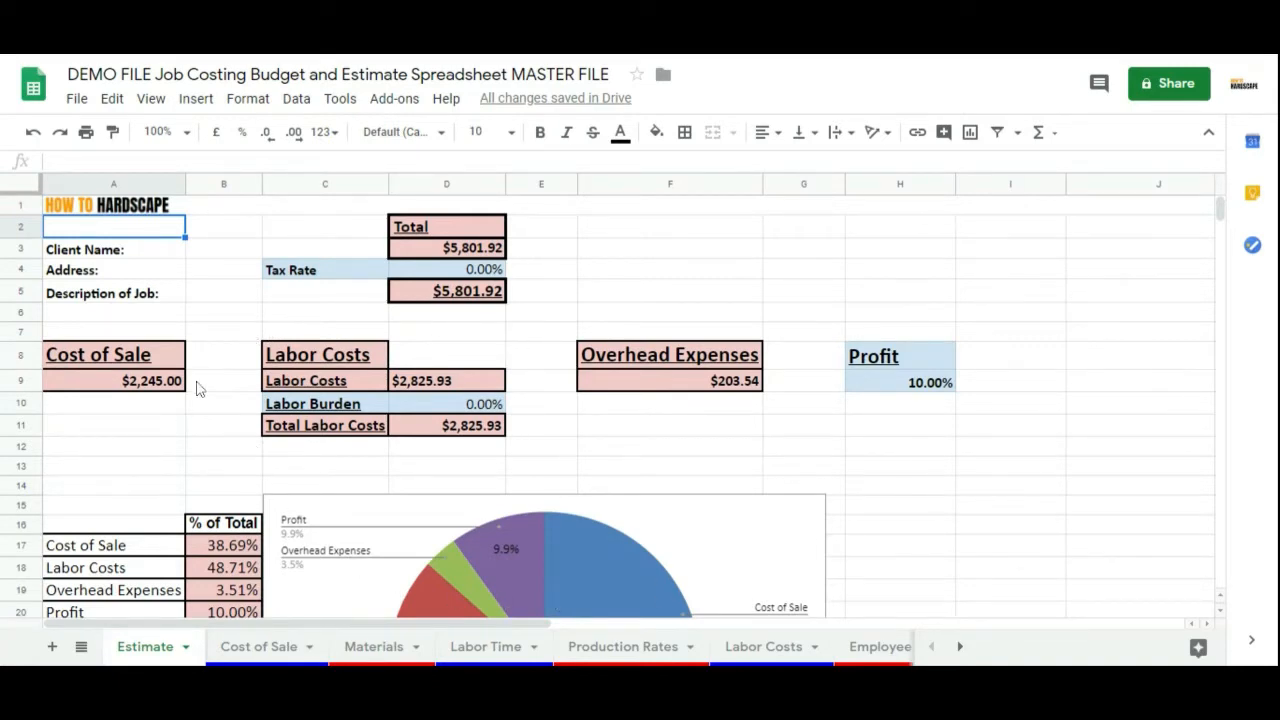
click(163, 385)
click(457, 427)
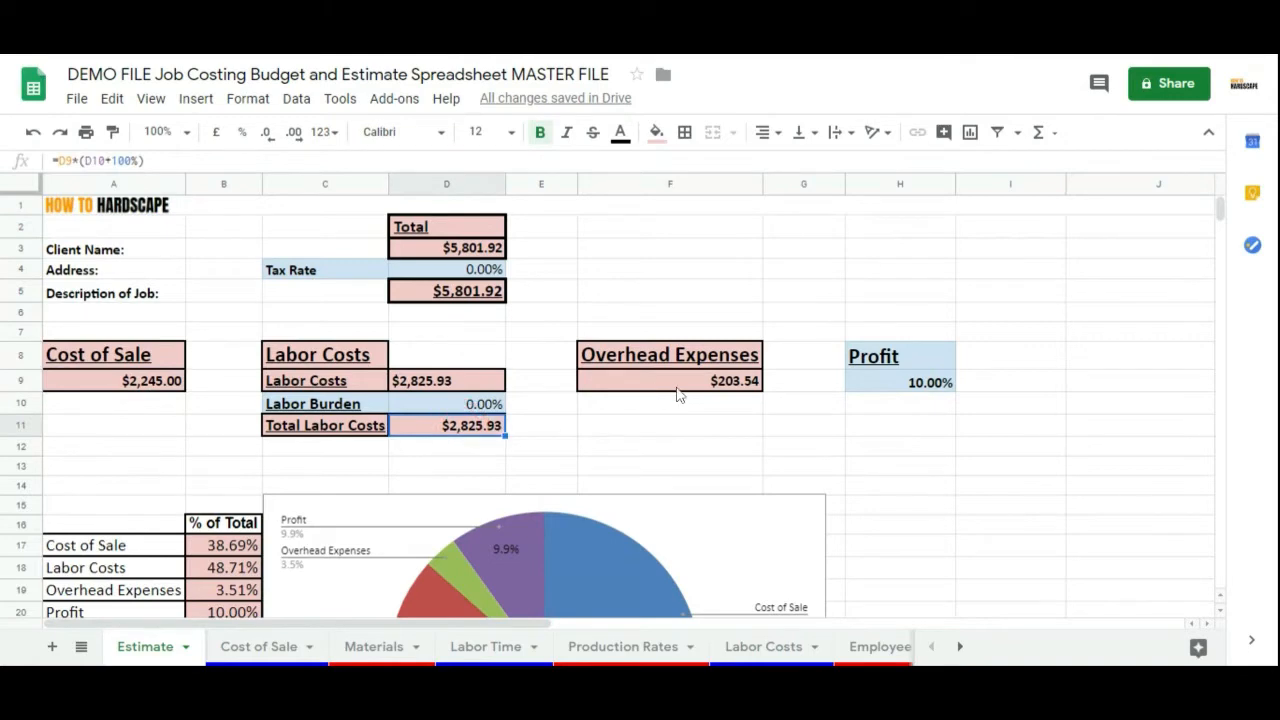
click(726, 388)
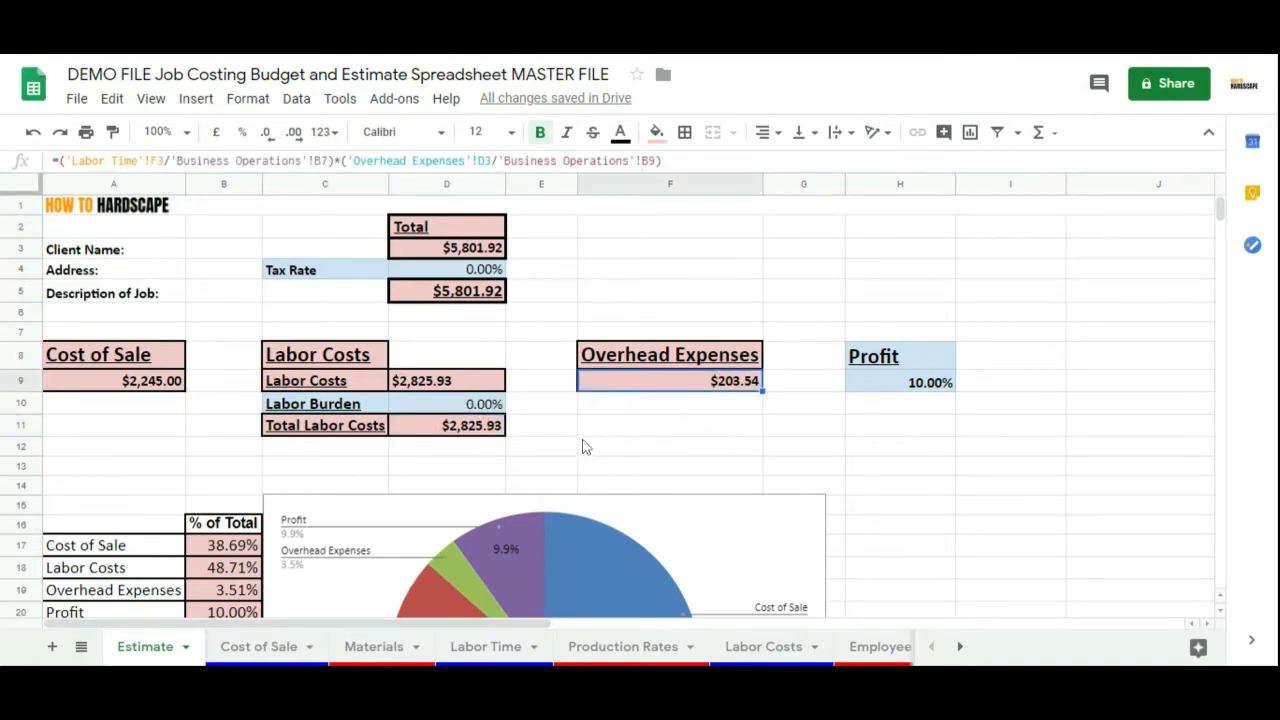
click(922, 390)
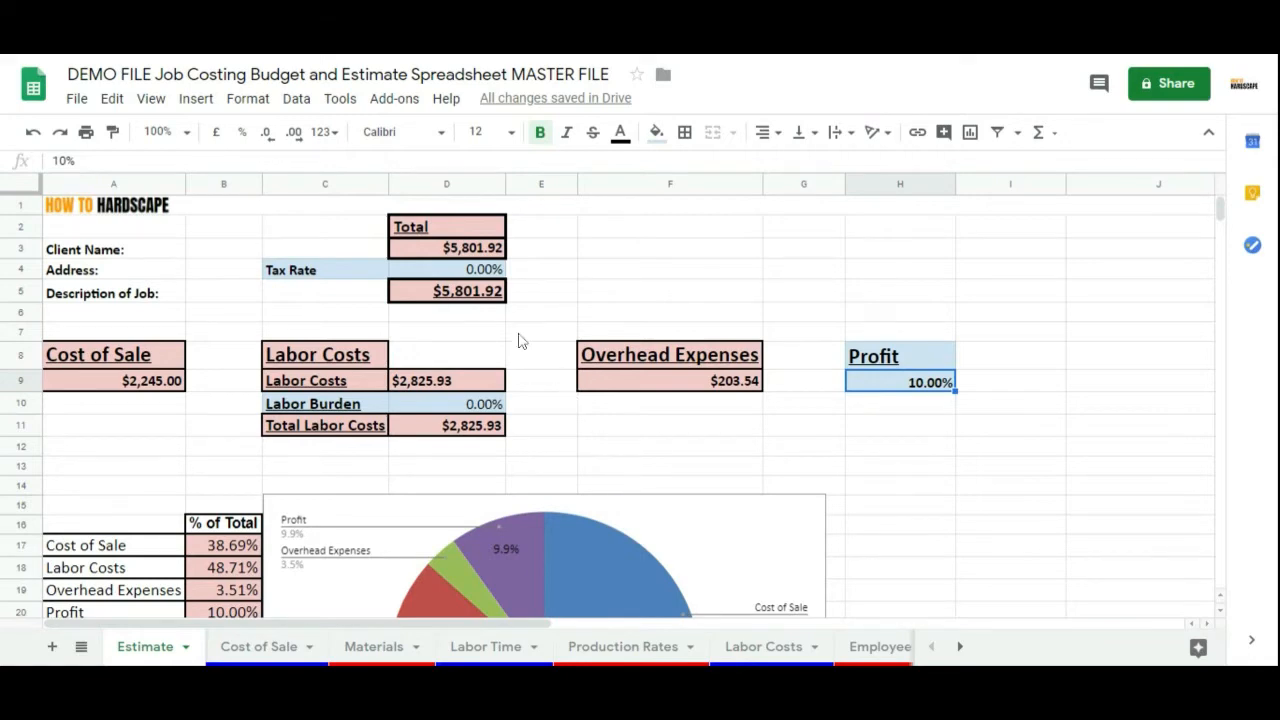
click(483, 298)
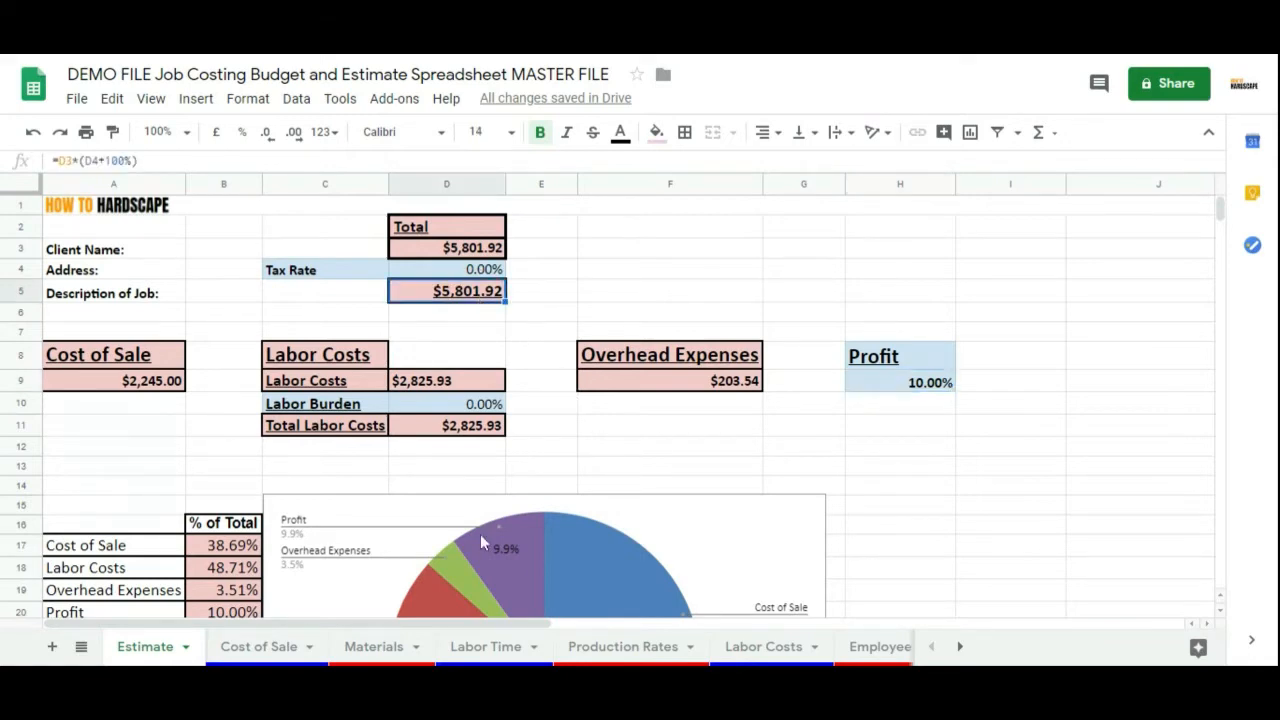
Open the Job Costing sheet and review the estimate amounts for cost of sale, labor time, labor costs, overhead expenses and profit
click(959, 646)
click(959, 646)
click(840, 649)
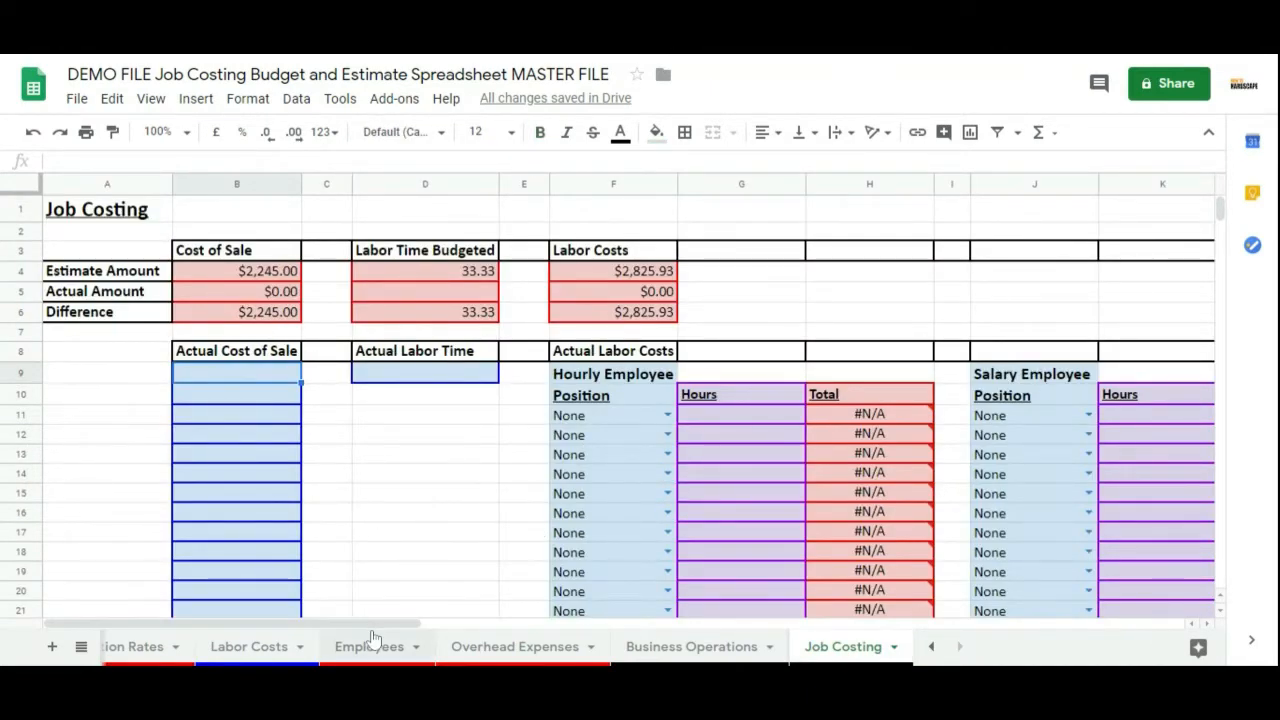
mouse_move(371, 623)
mouse_down()
mouse_move(695, 632)
mouse_move(371, 623)
mouse_up()
click(256, 284)
click(408, 283)
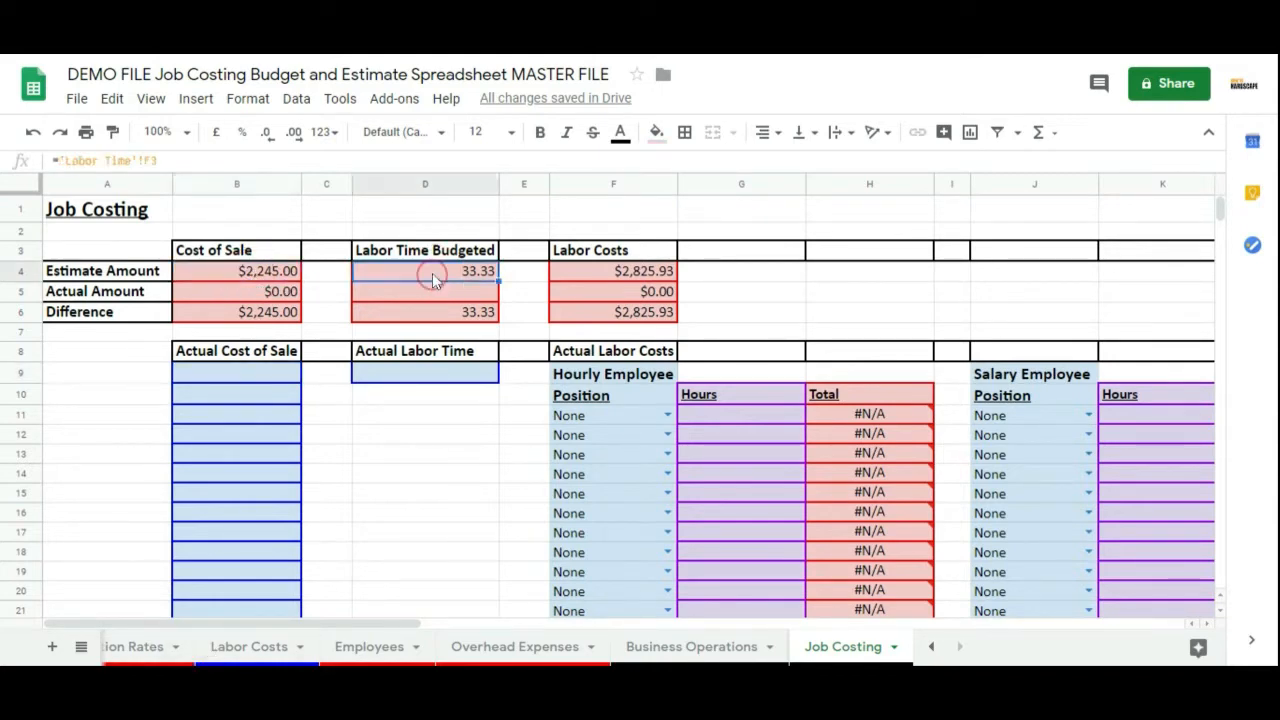
click(622, 280)
drag(372, 623, 672, 631)
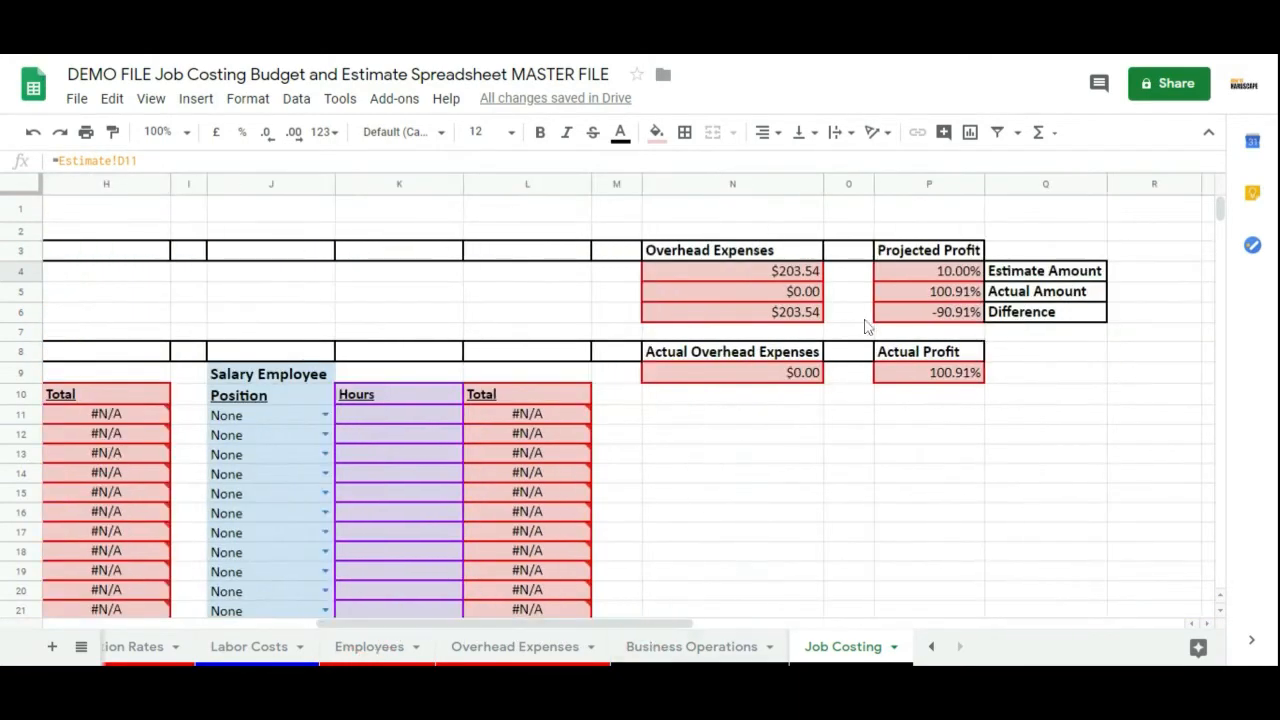
click(977, 279)
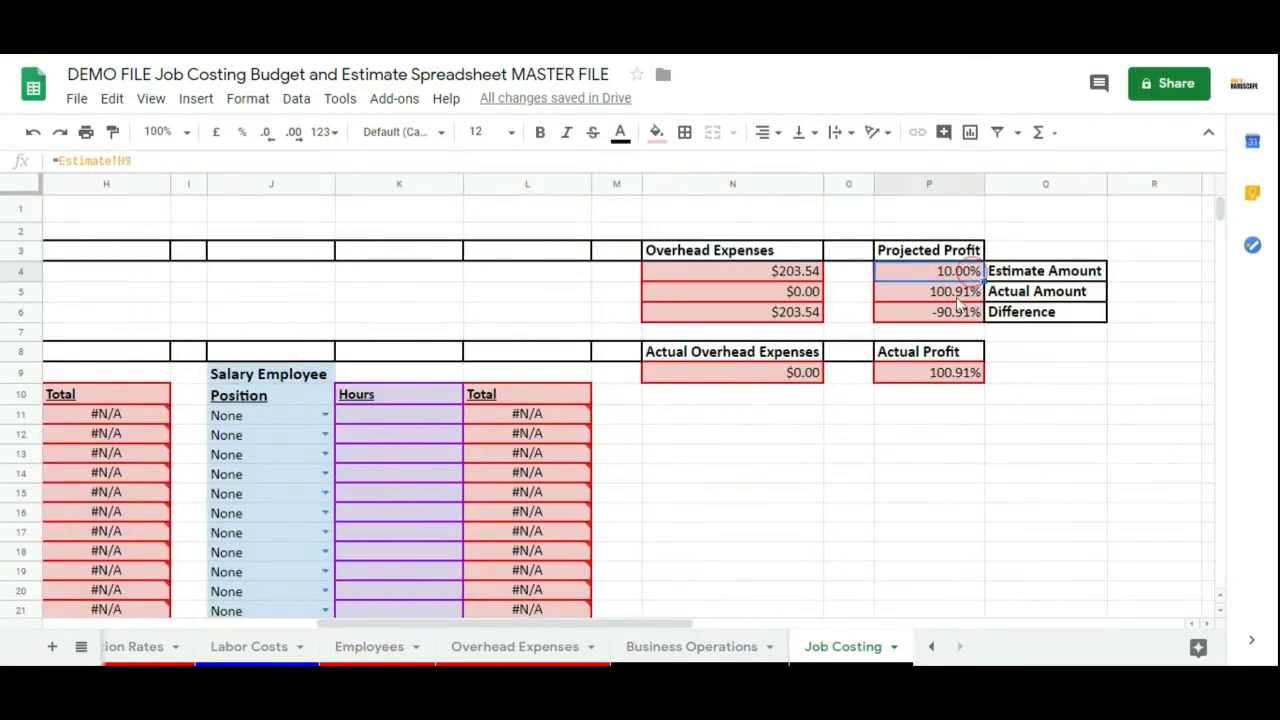
click(648, 626)
drag(648, 630, 308, 655)
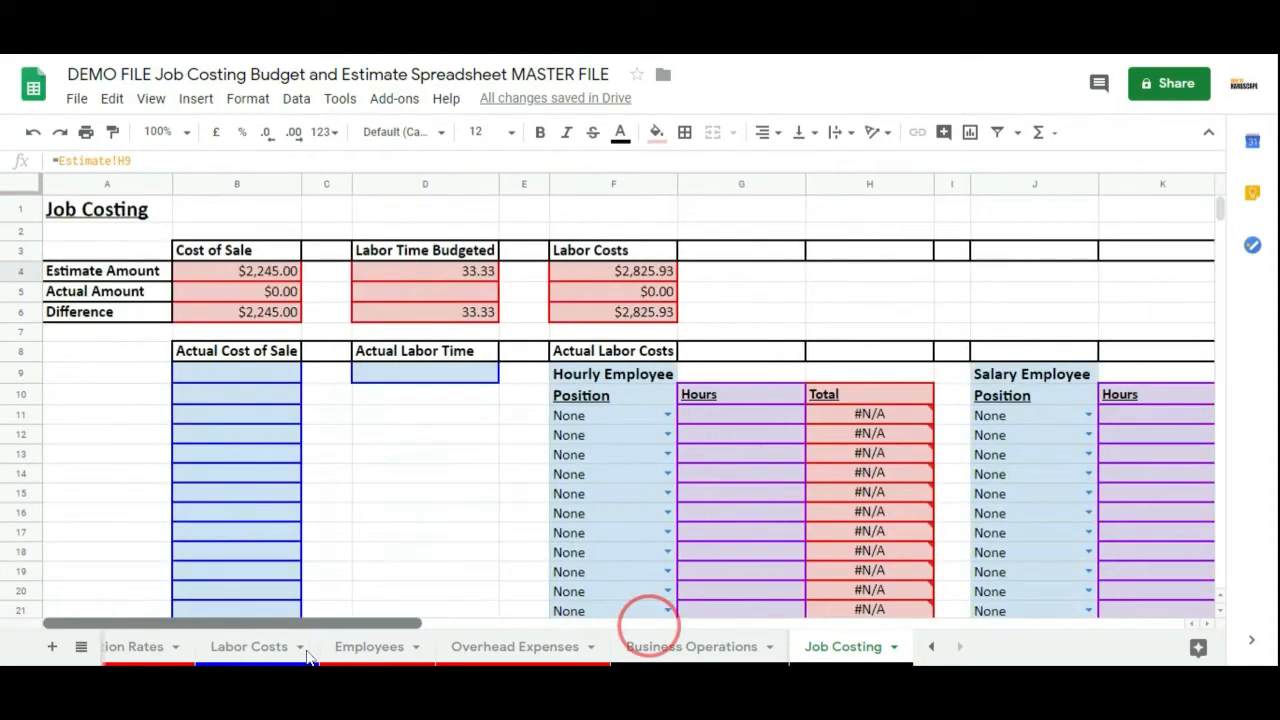
click(302, 650)
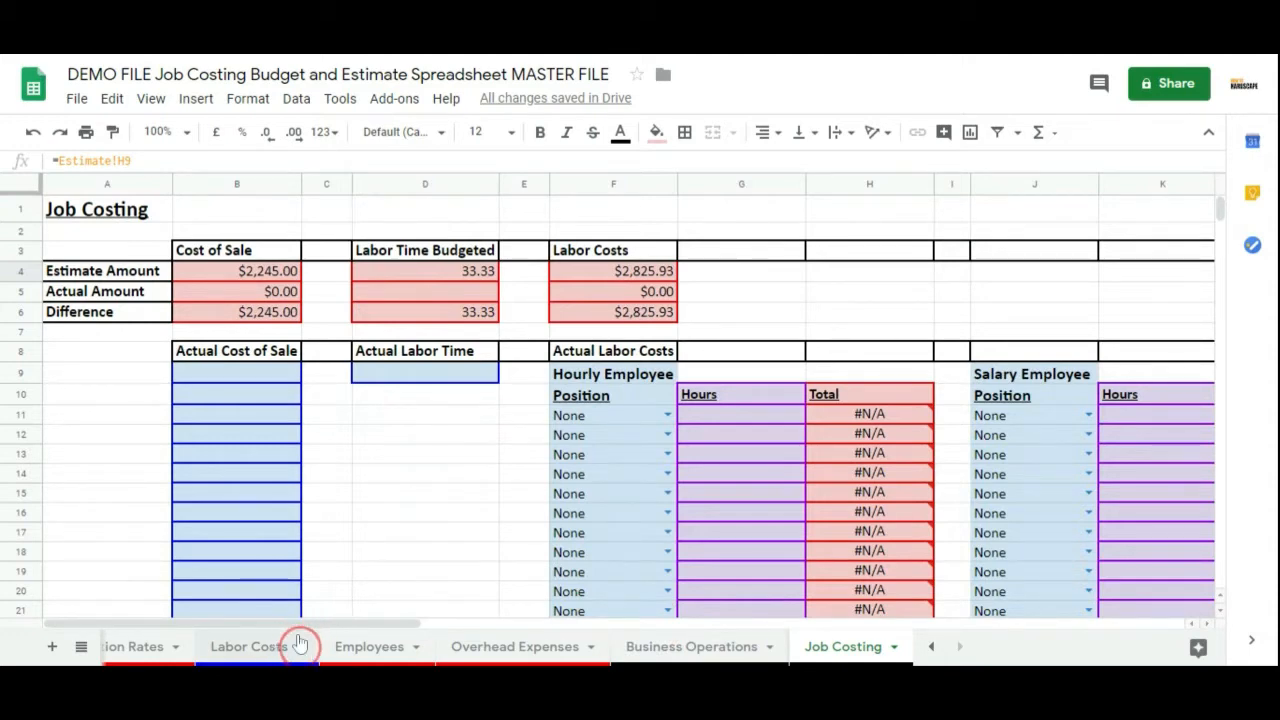
Enter 2245 as the first actual cost of sale in B9 and check the cost of sale difference
click(263, 380)
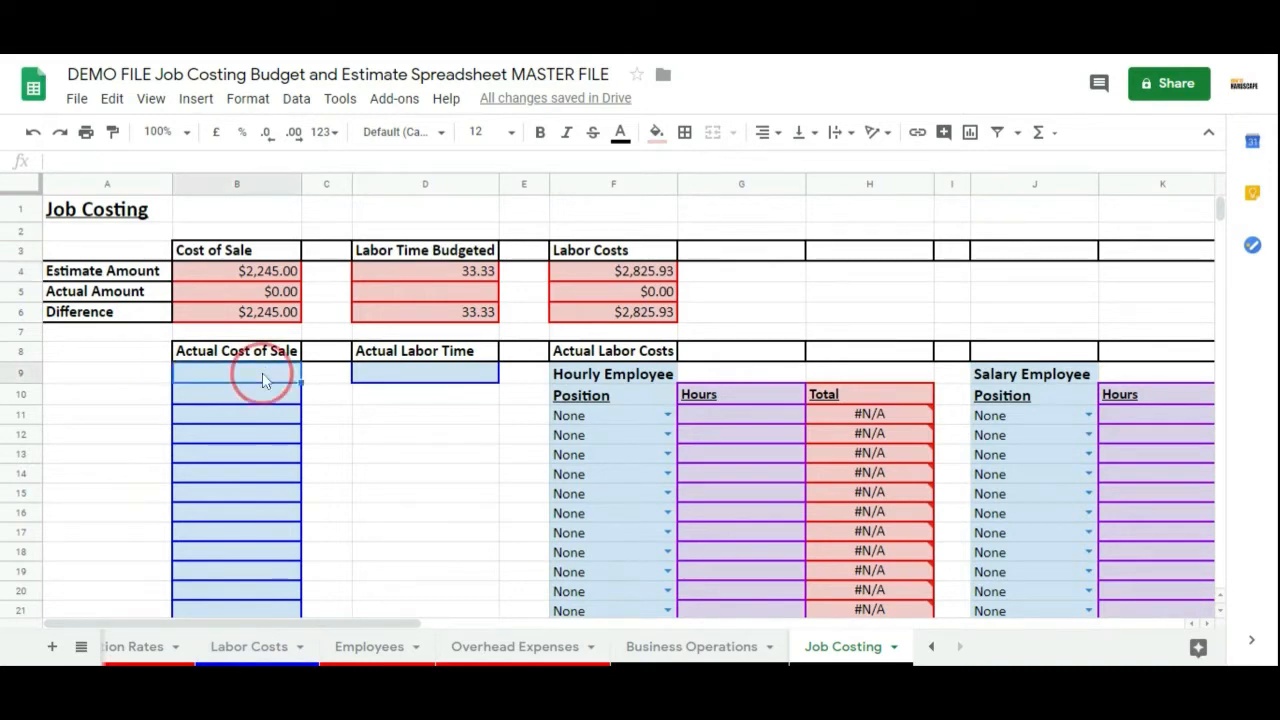
text(2245)
key(Return)
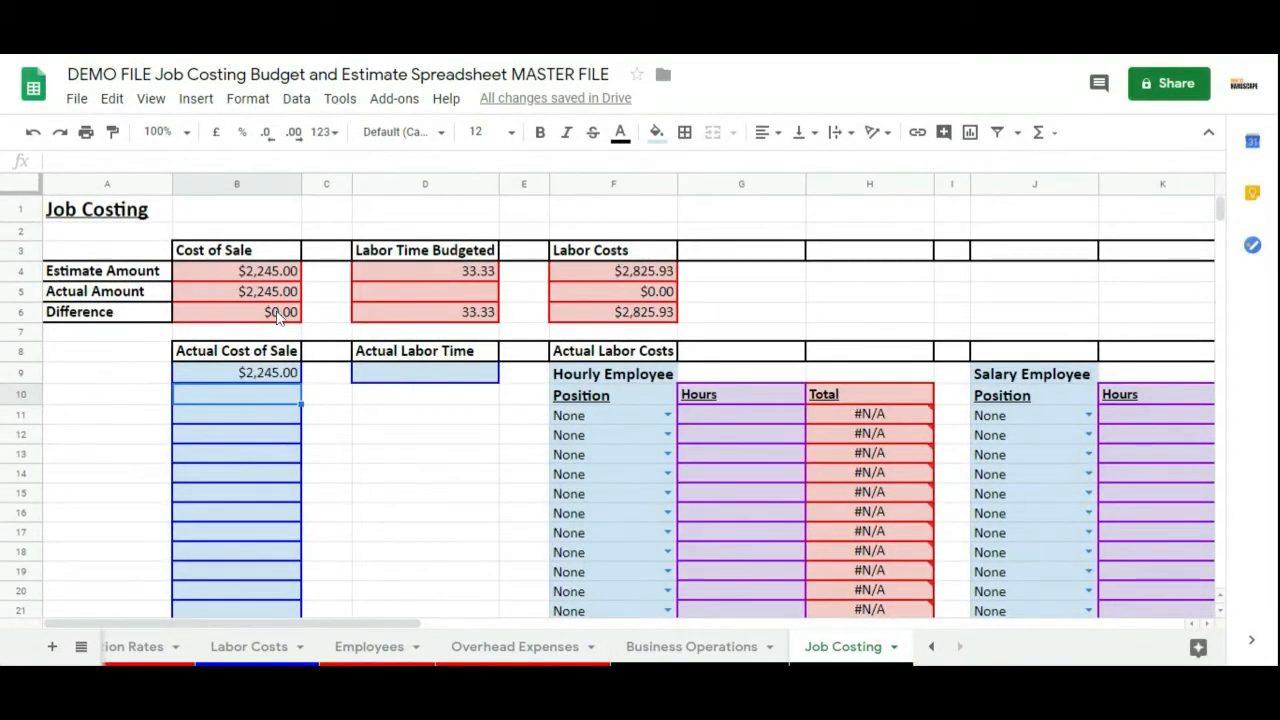
click(279, 316)
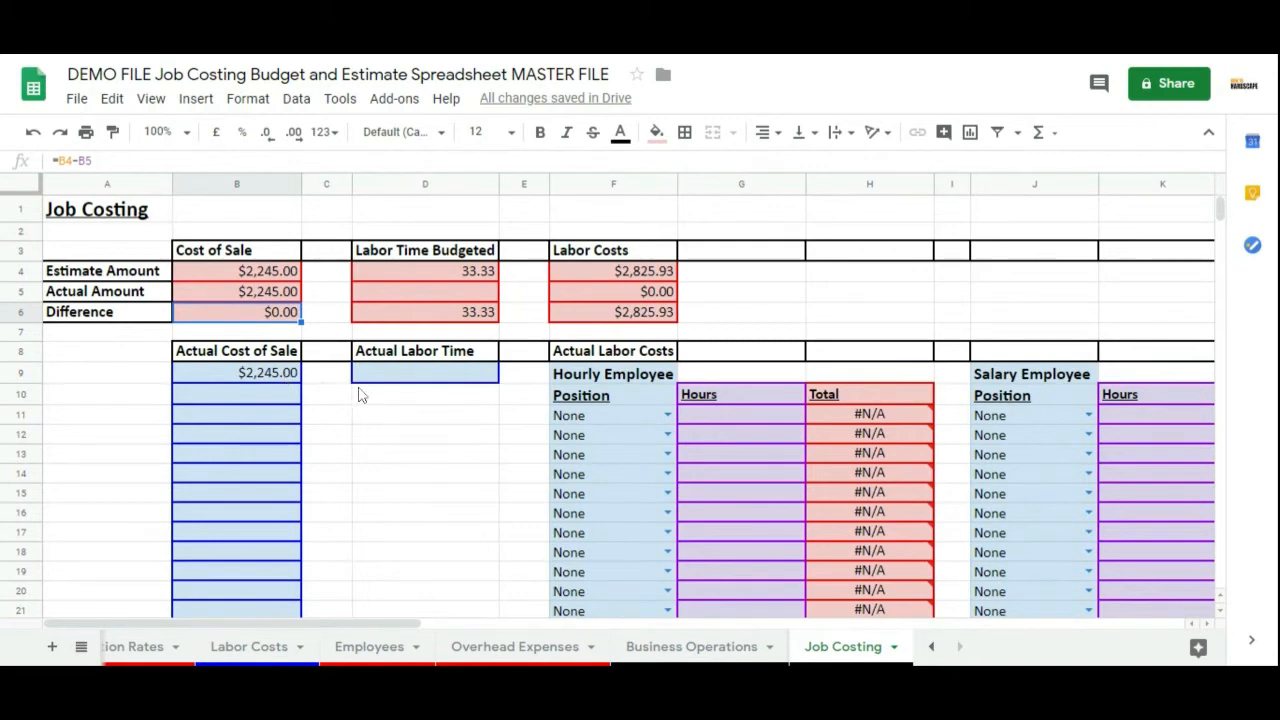
Enter 33.33 as the actual labor time in D9
click(426, 376)
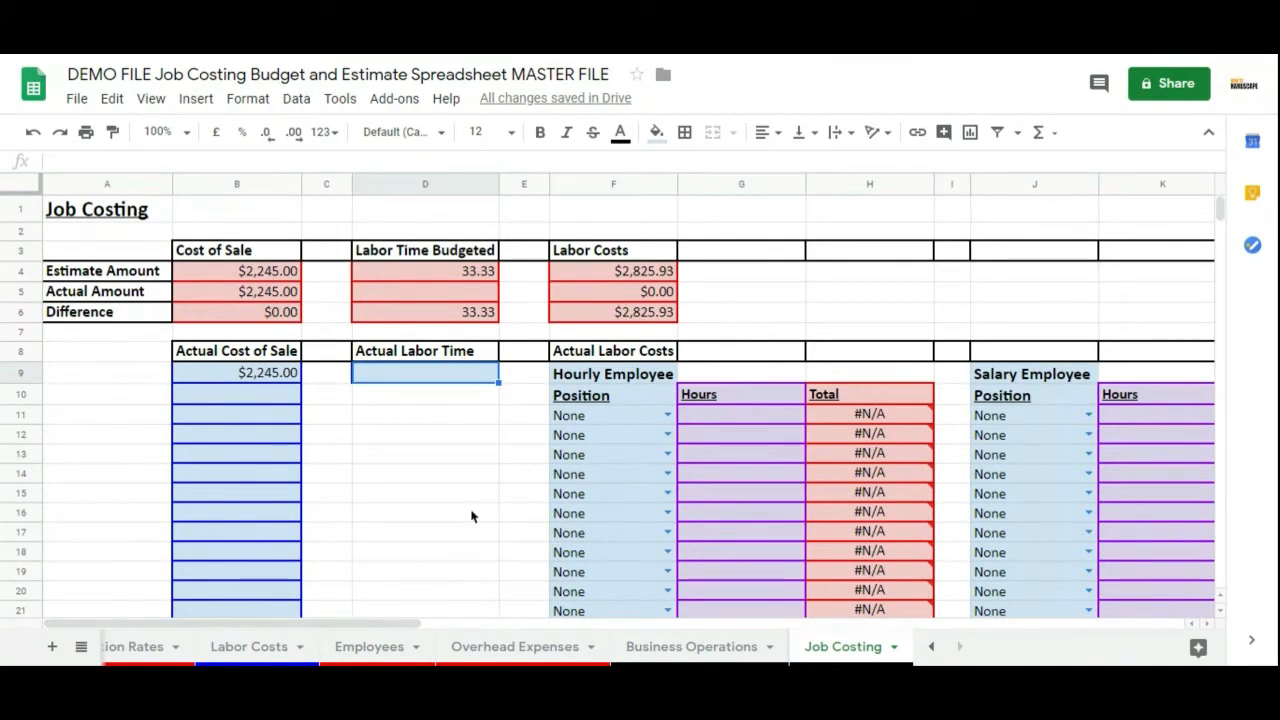
text(3.33)
key(BackSpace)
key(BackSpace)
key(BackSpace)
text(33)
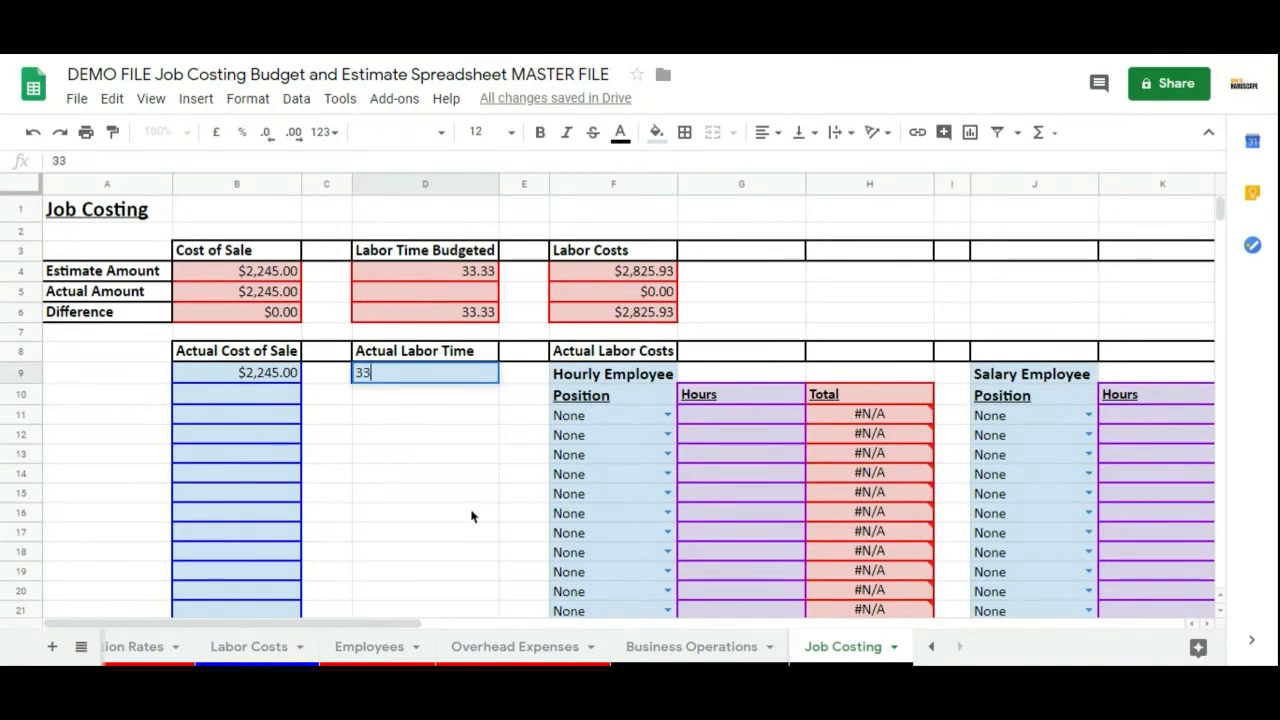
text(.33)
key(Return)
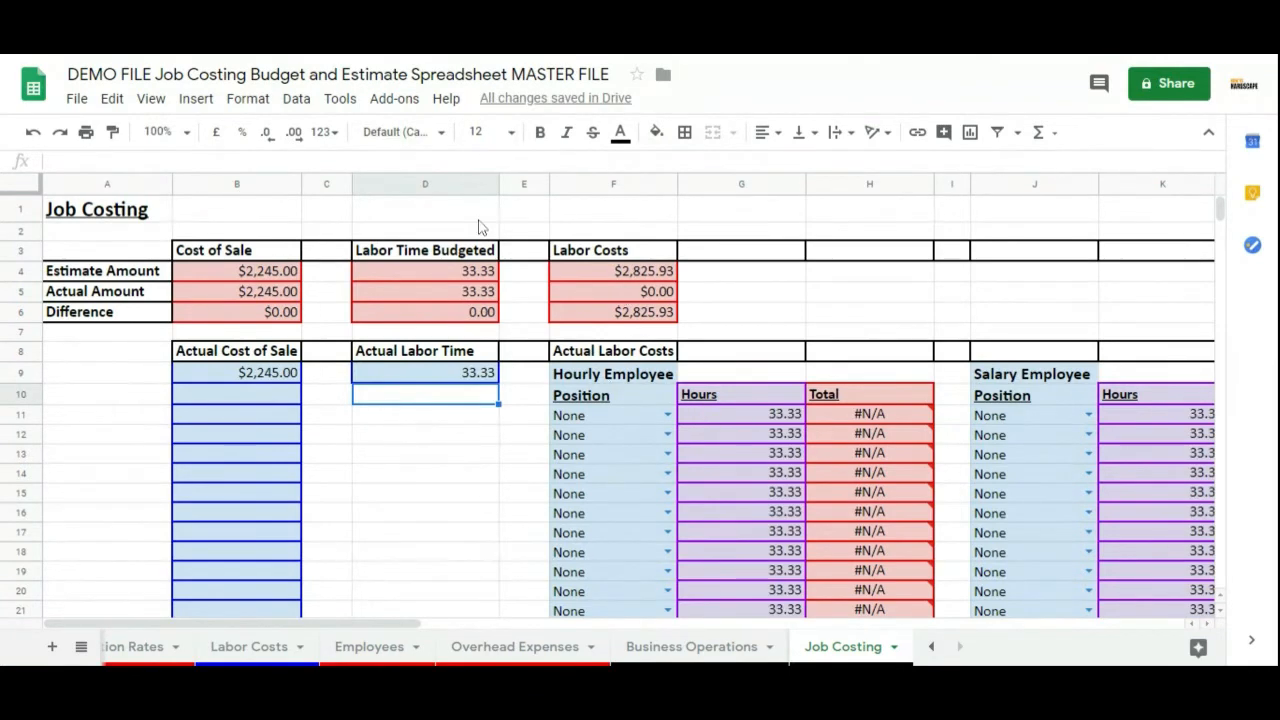
click(466, 380)
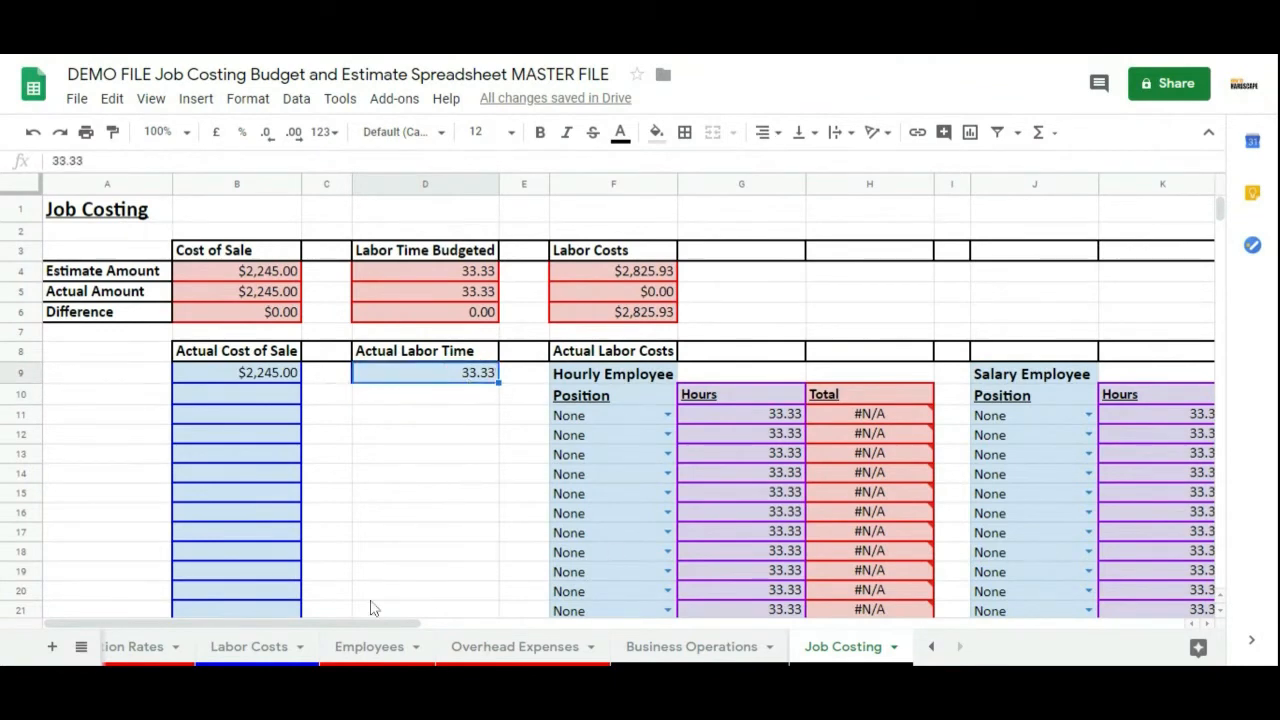
Check the hourly and salary positions used on the Labor Costs sheet, then return to the Job Costing sheet
drag(372, 622, 437, 635)
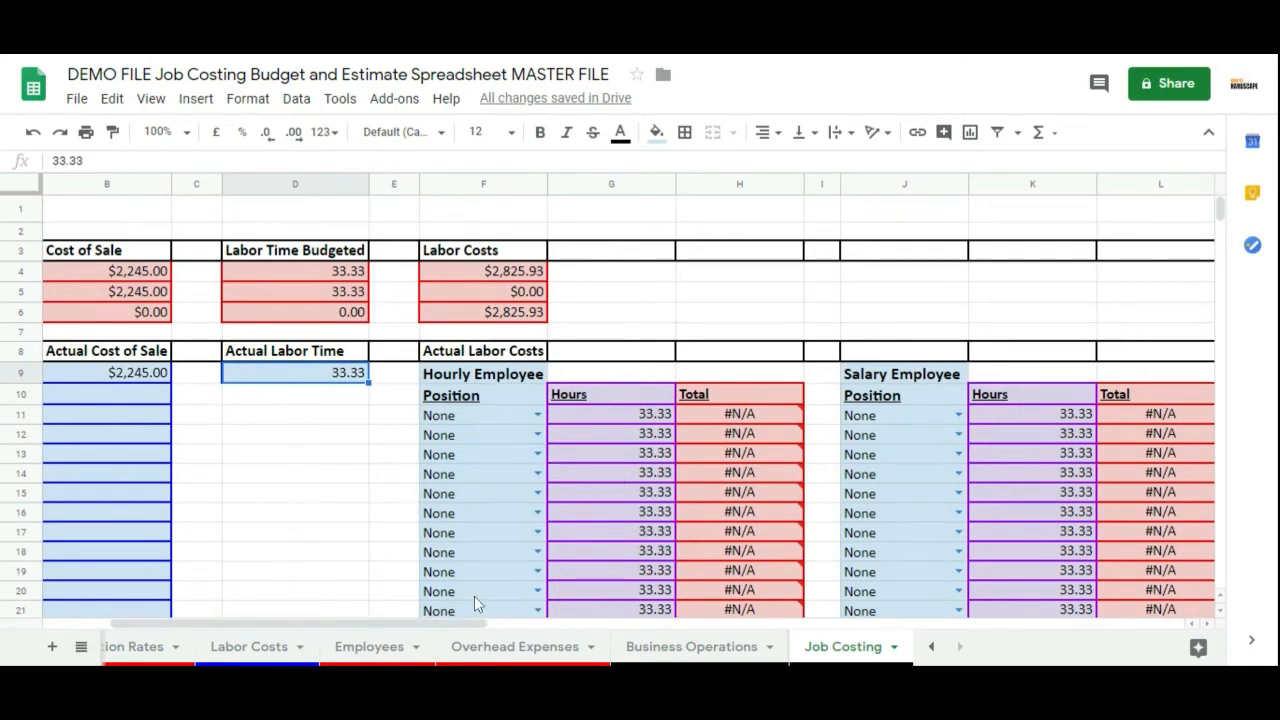
click(248, 647)
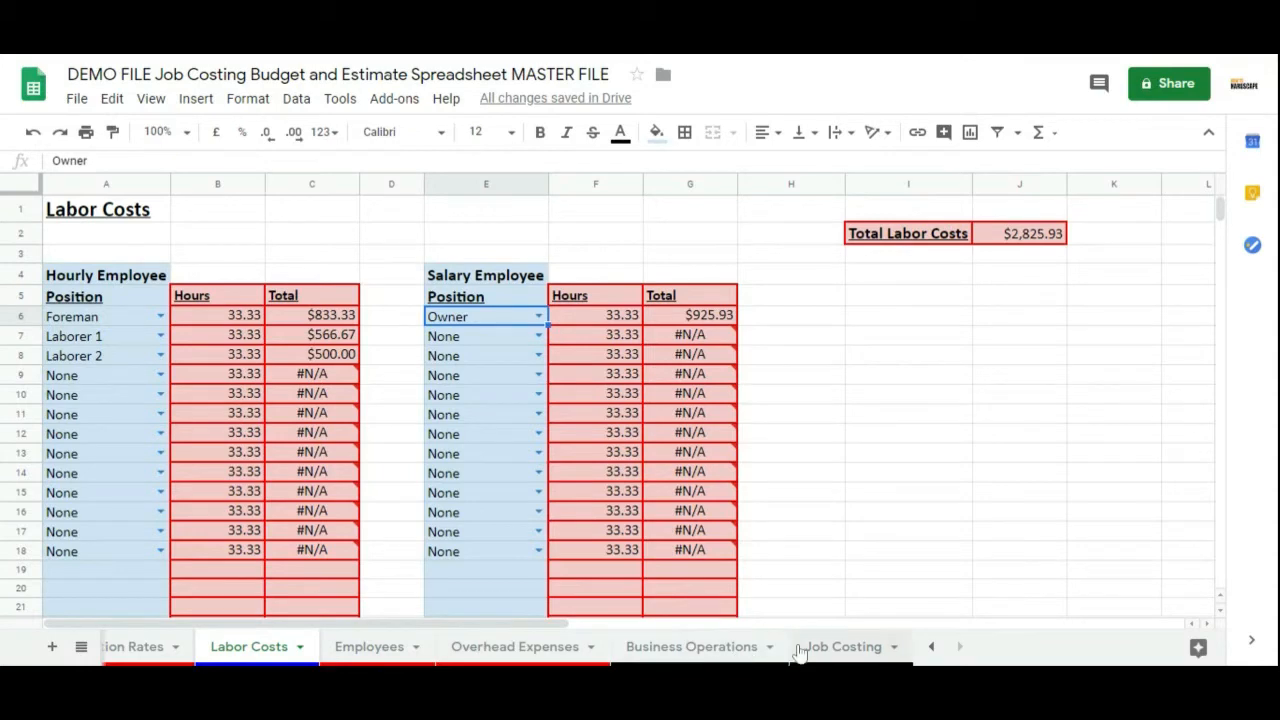
click(843, 646)
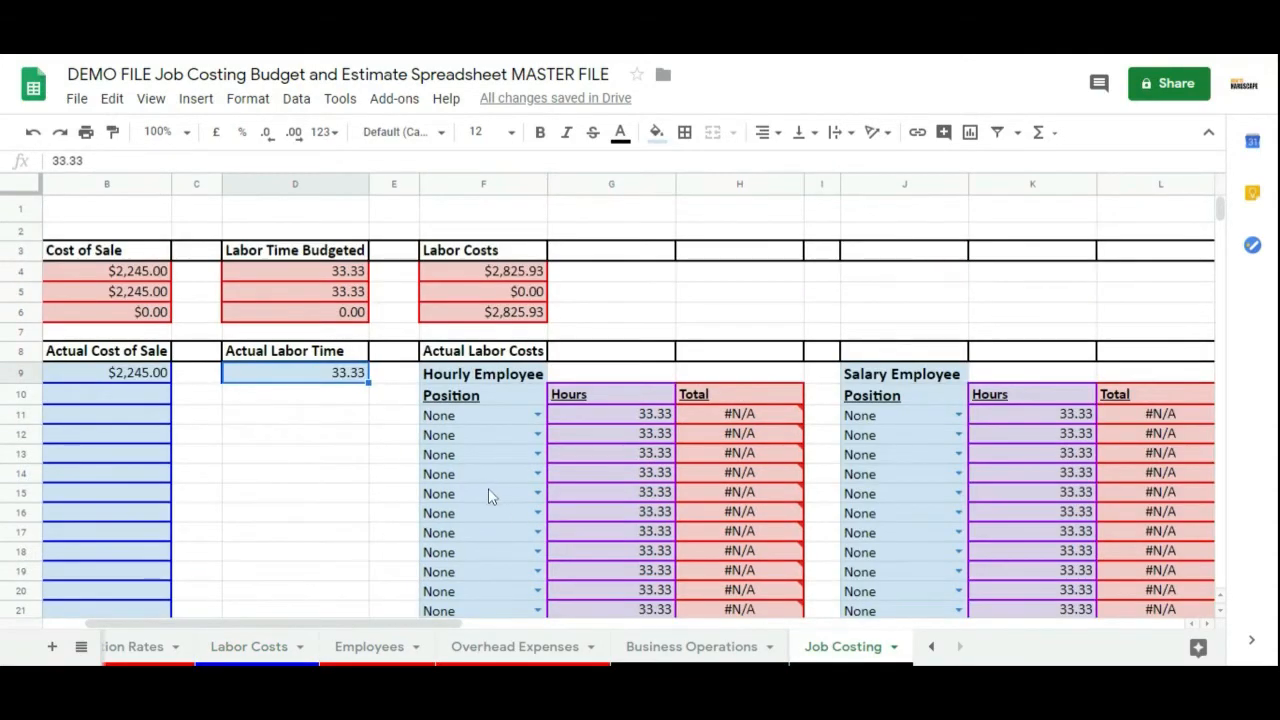
Under Actual Labor Costs, set the first three hourly positions to Foreman, Laborer 1 and Laborer 2, and the first salary position to Owner
scroll(524, 470, down, 1)
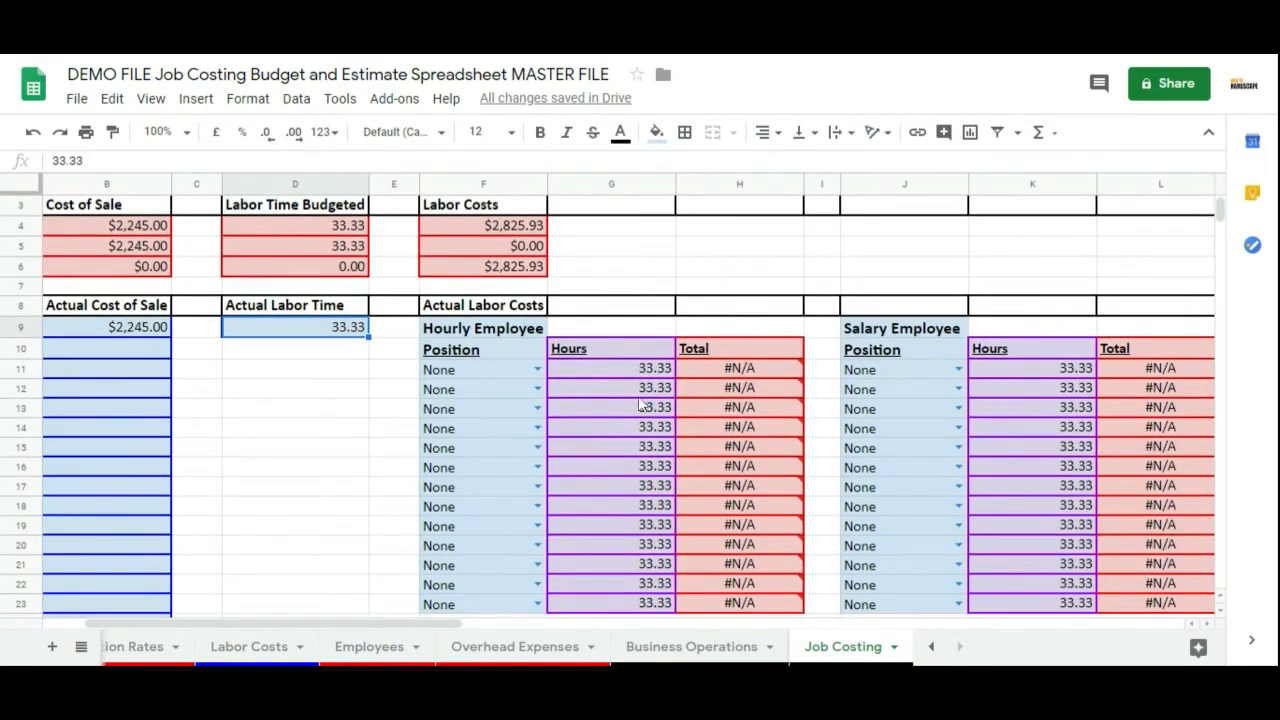
click(537, 369)
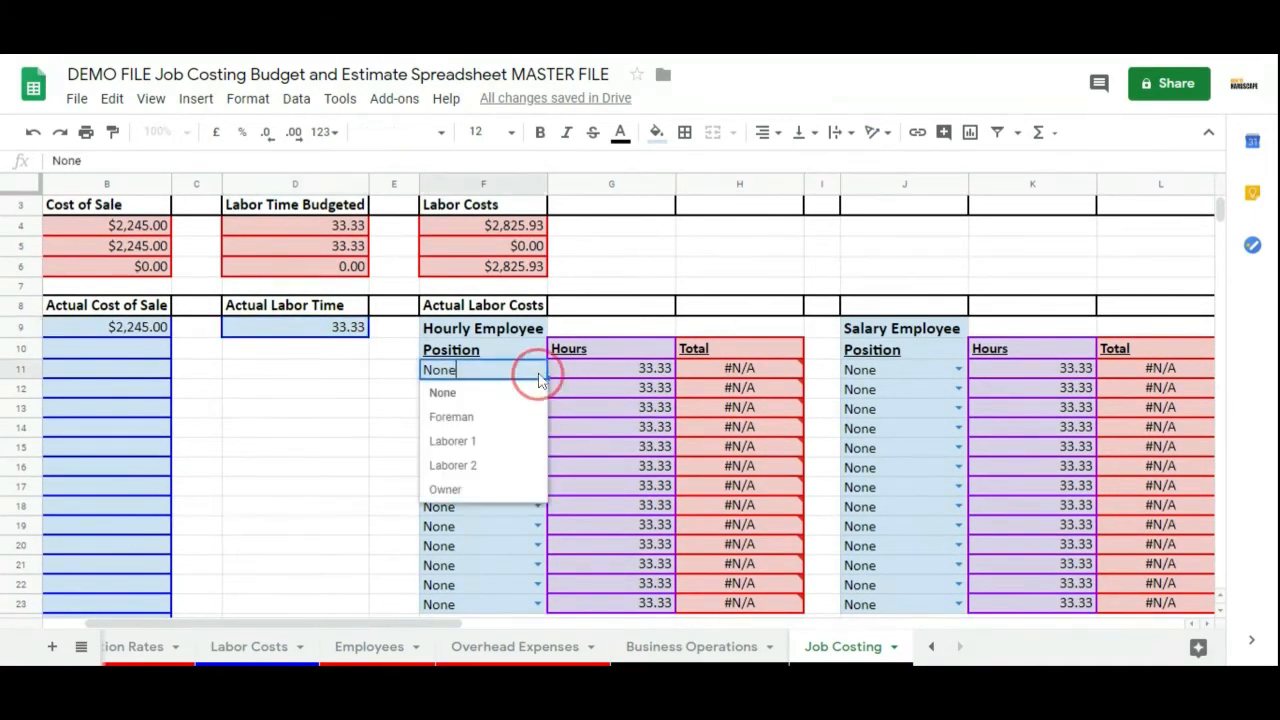
click(493, 418)
click(537, 389)
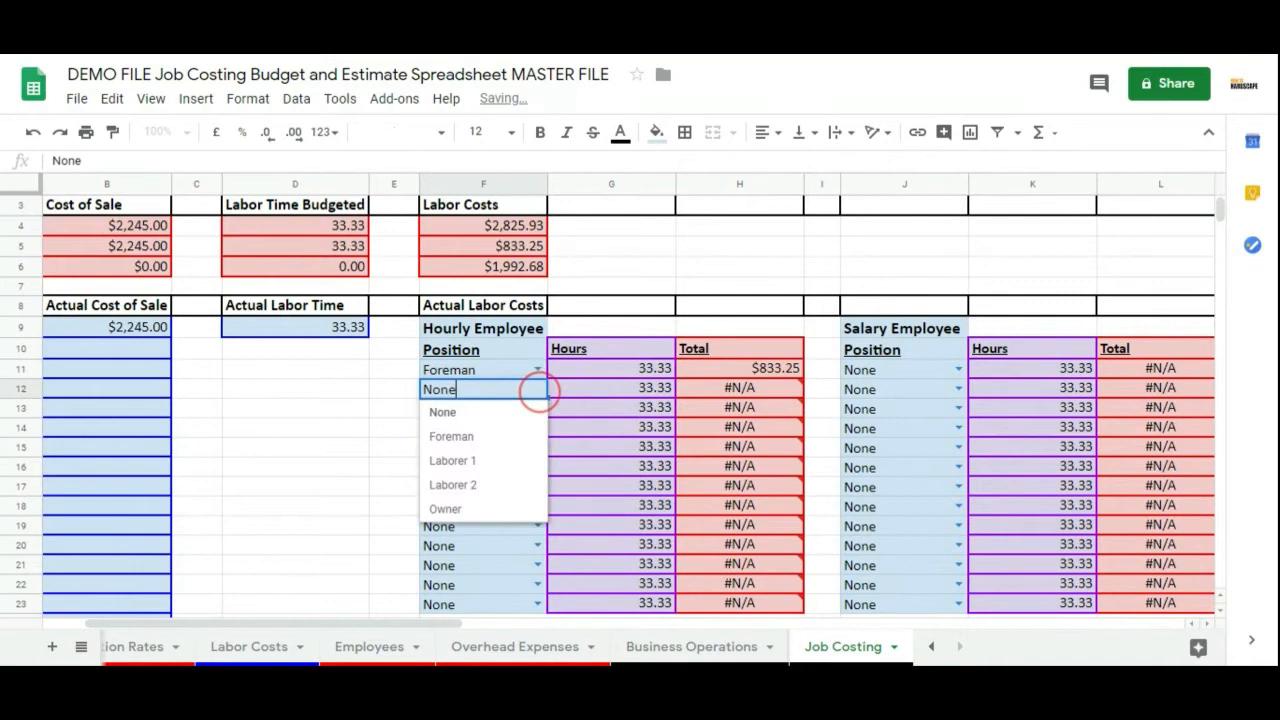
click(488, 462)
click(537, 408)
click(494, 503)
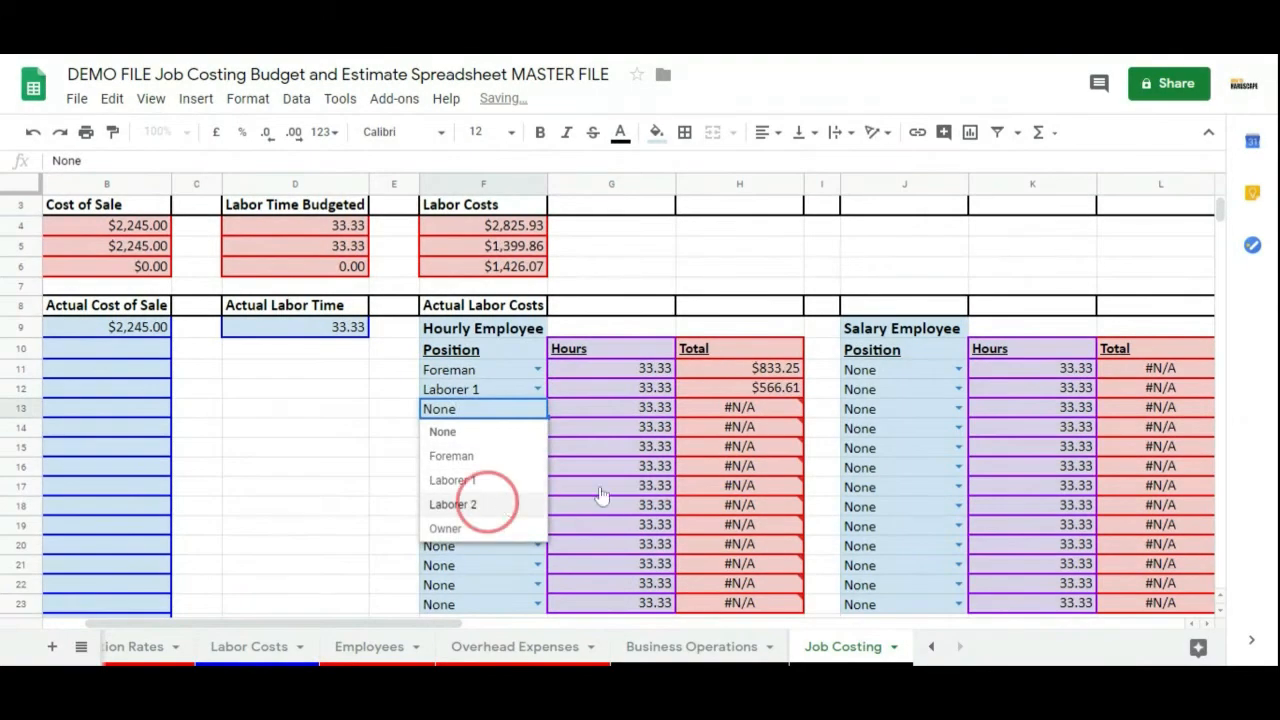
click(958, 370)
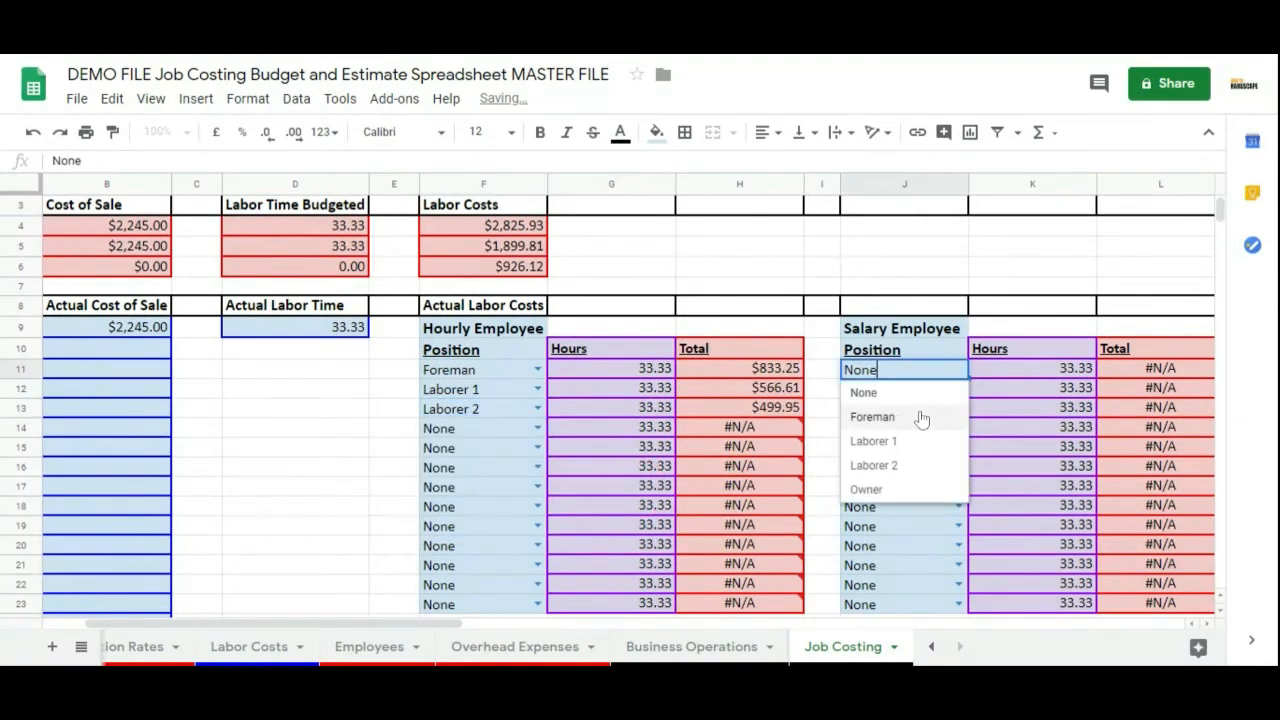
click(886, 489)
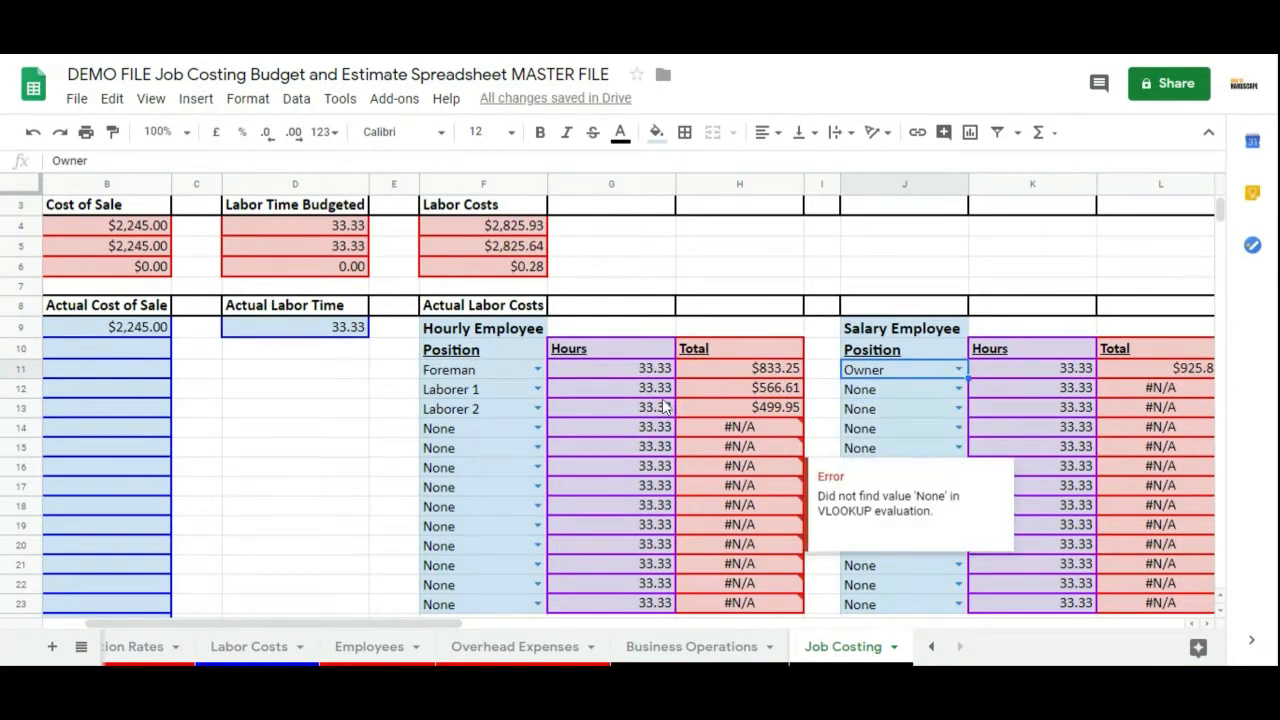
Examine the labor costs difference formula and how the hourly employees' hours cells reference the actual labor time
scroll(560, 353, up, 1)
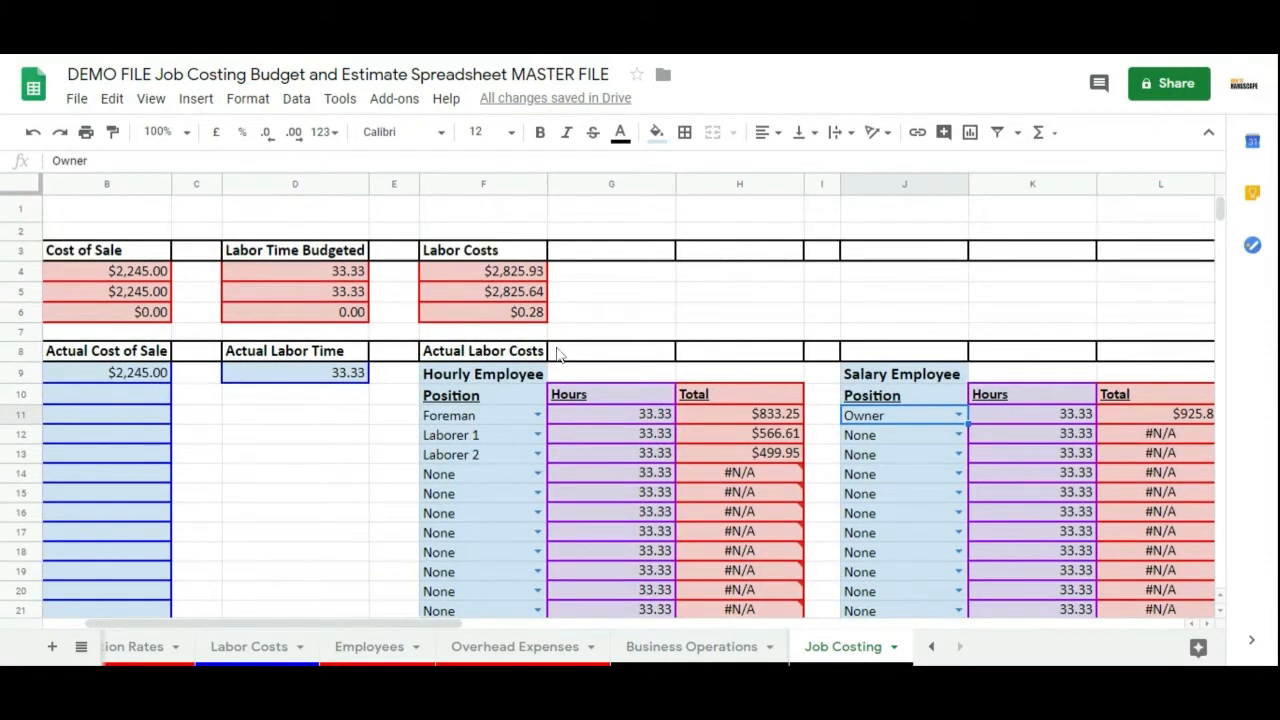
click(528, 316)
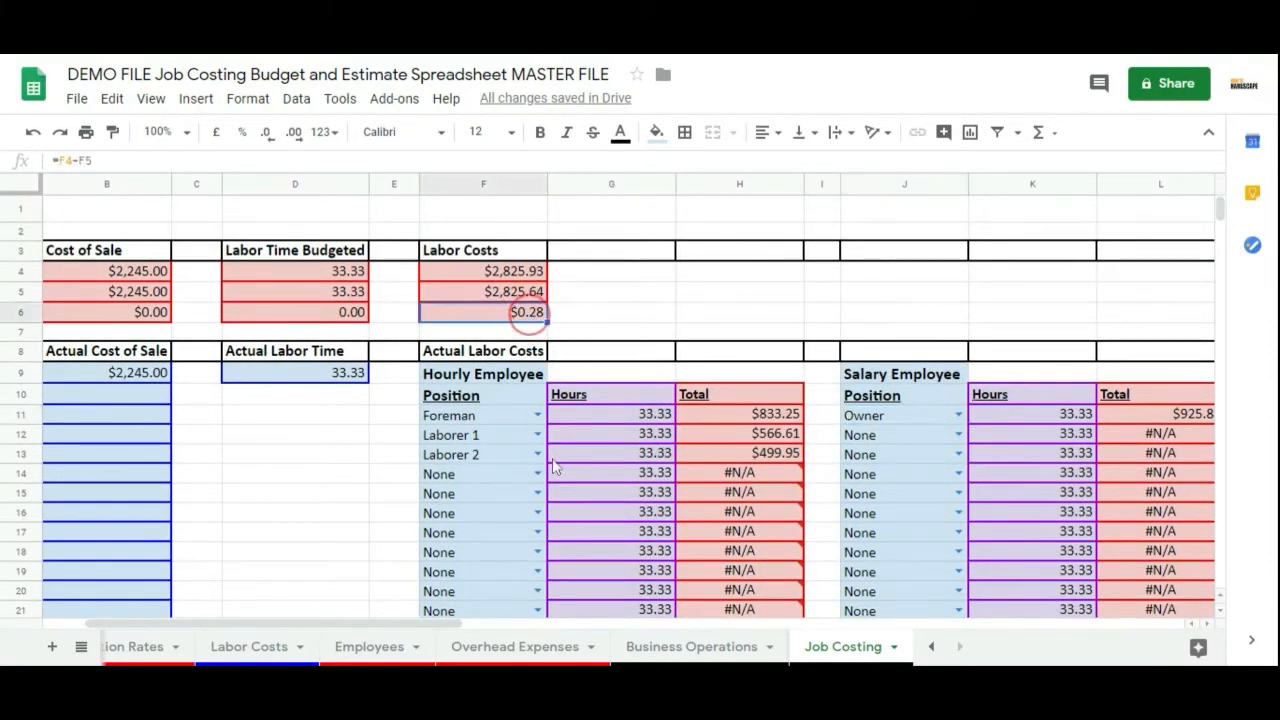
click(640, 422)
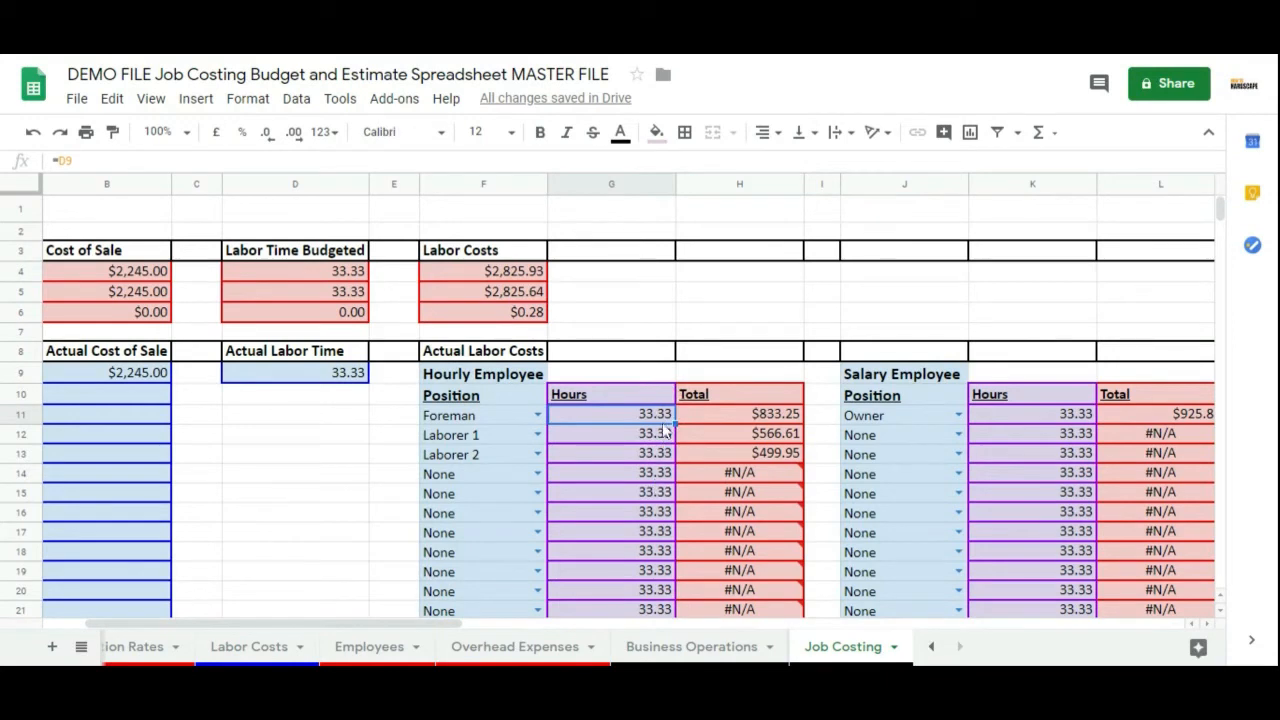
click(540, 321)
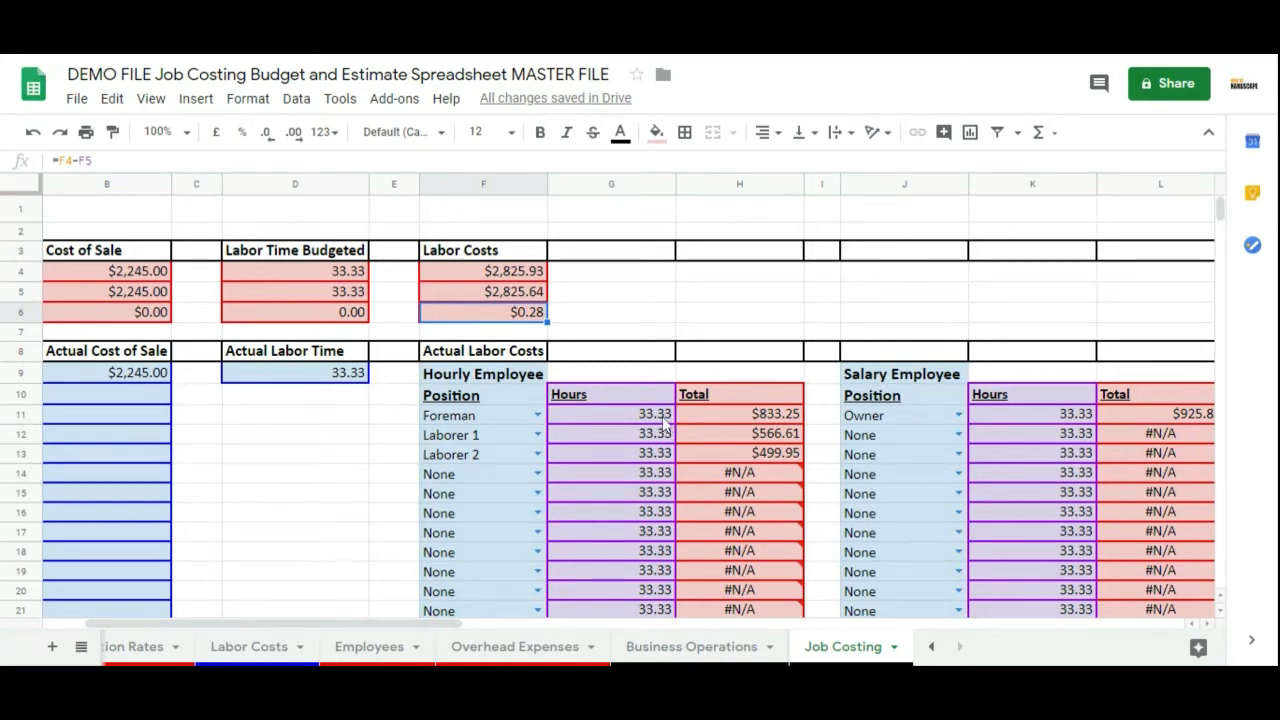
click(655, 452)
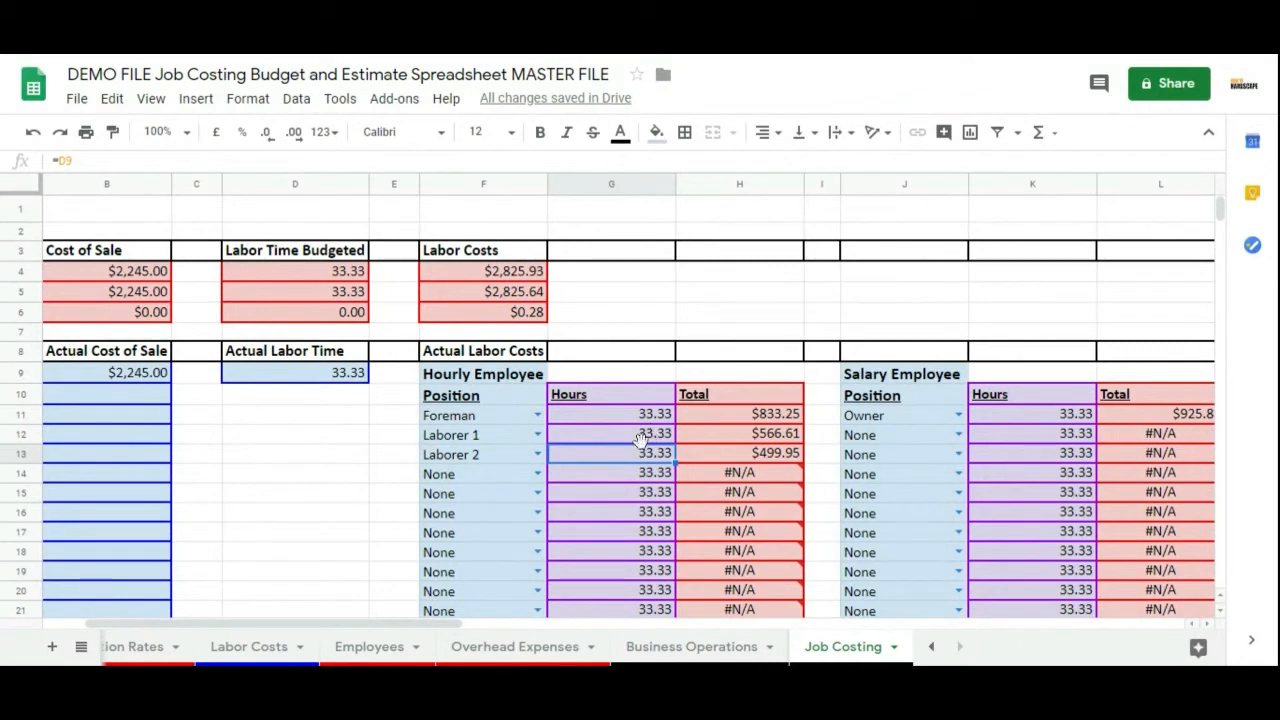
drag(89, 158, 37, 175)
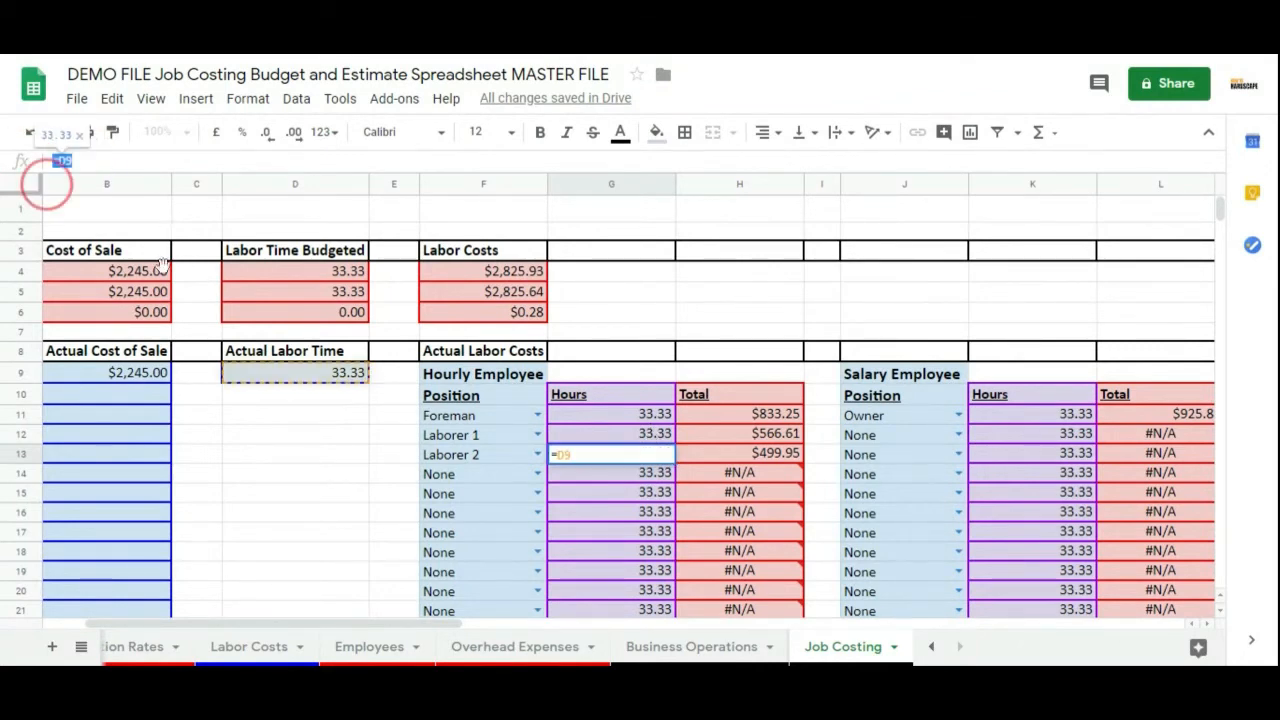
click(343, 378)
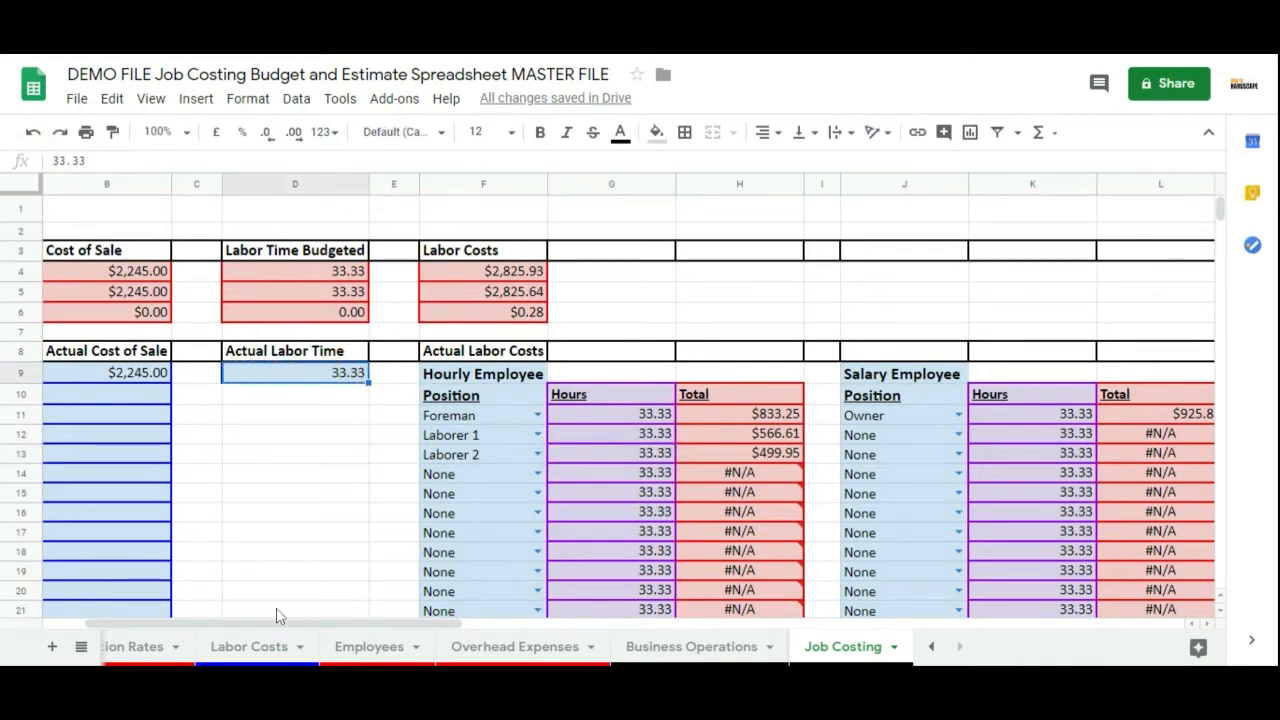
click(641, 440)
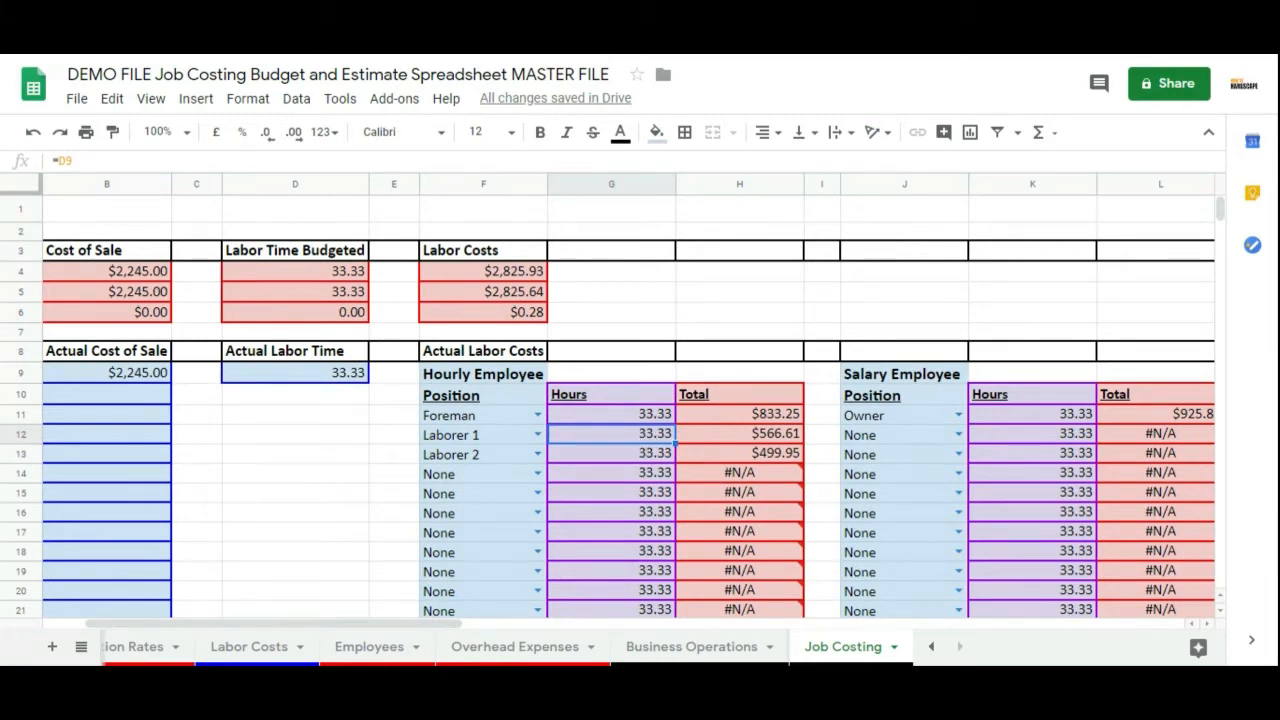
Examine the overhead expenses difference, the projected and actual profit formulas, and how the salary employee's hours reference the actual labor time
mouse_move(680, 497)
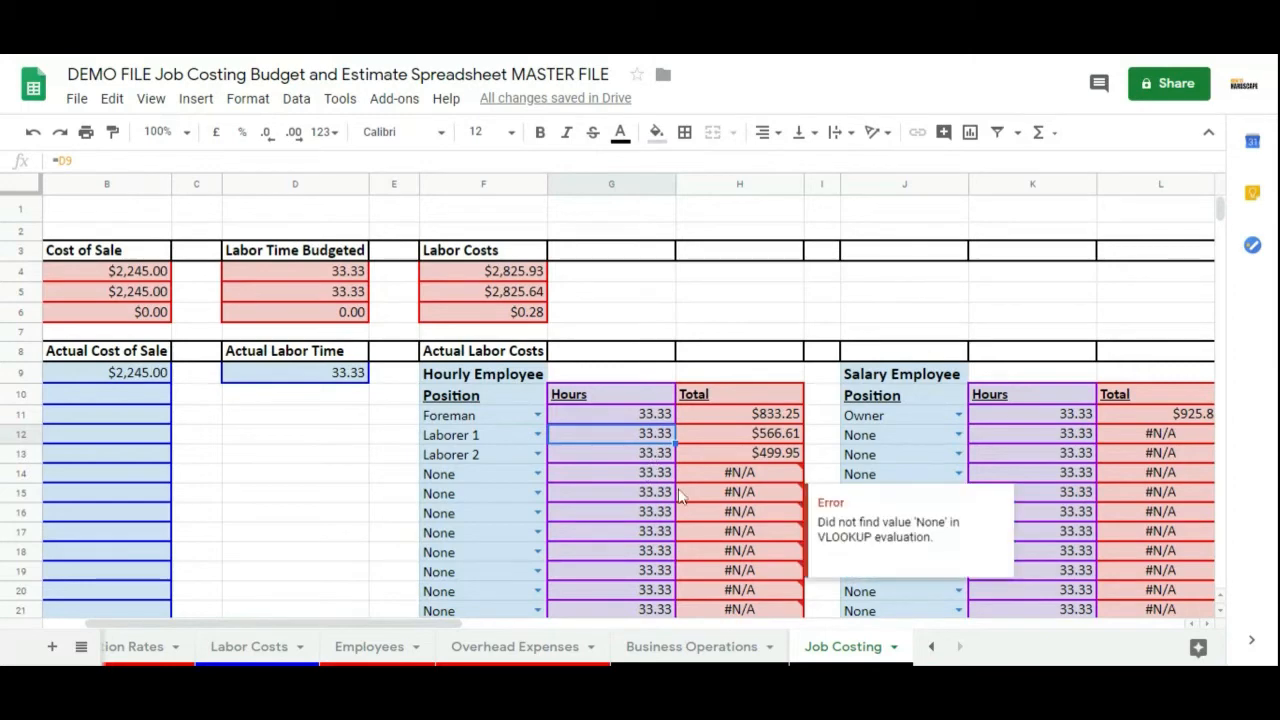
click(460, 623)
drag(463, 626, 722, 650)
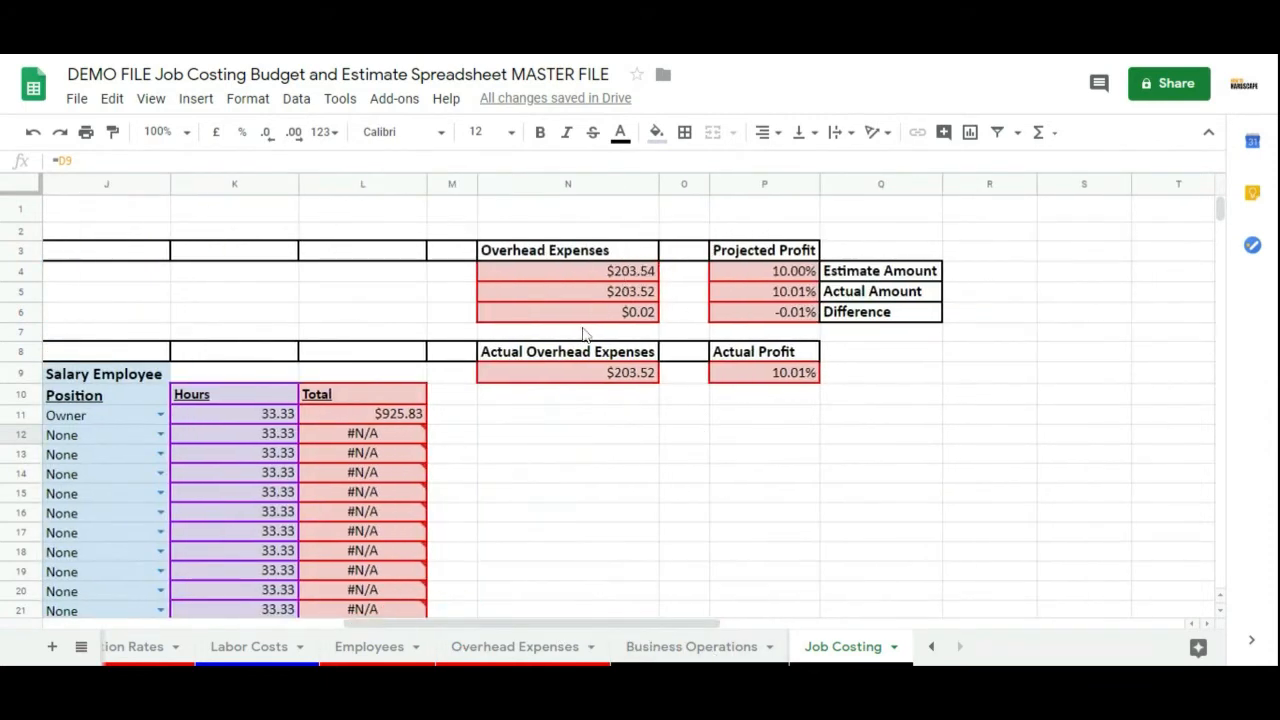
click(646, 312)
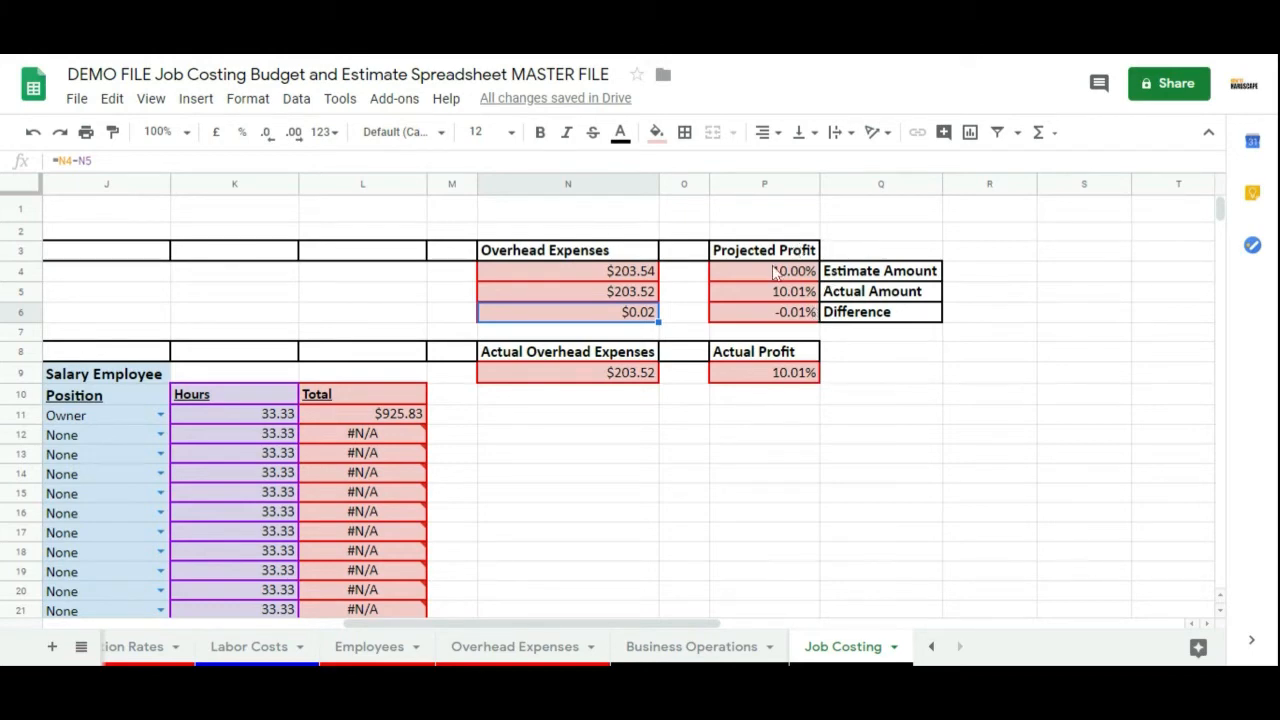
click(866, 277)
click(795, 274)
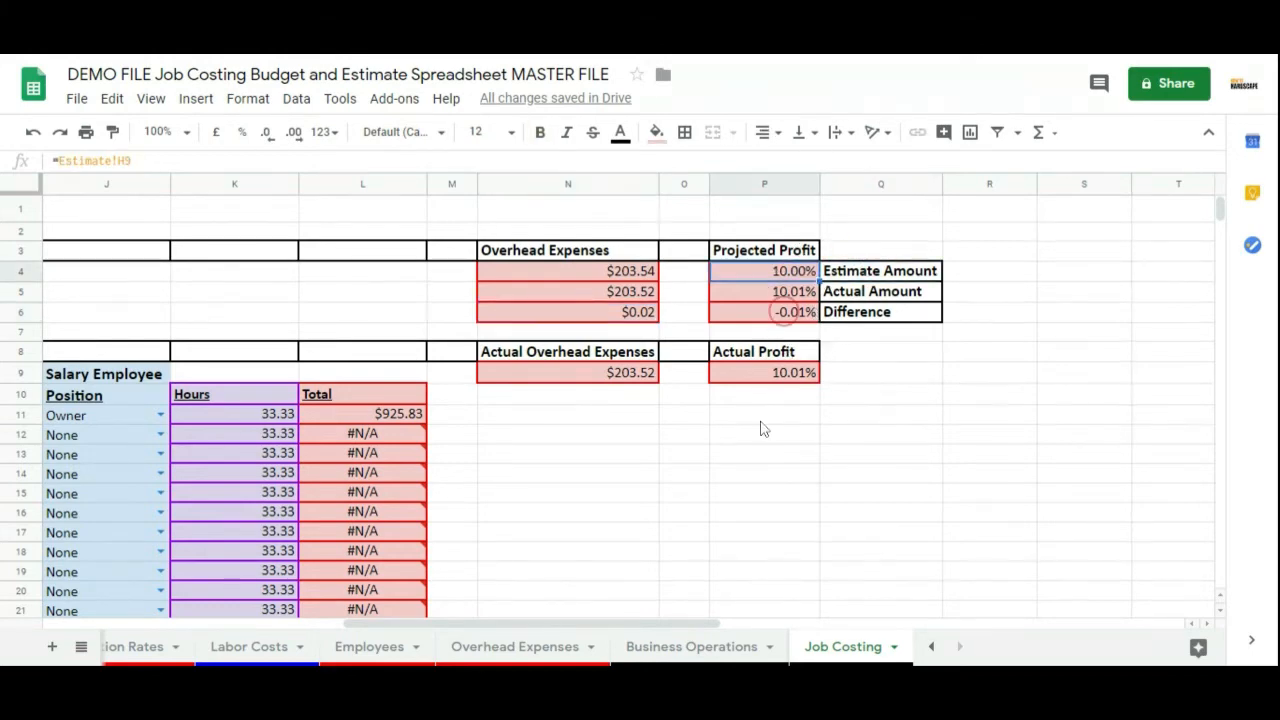
key(Down)
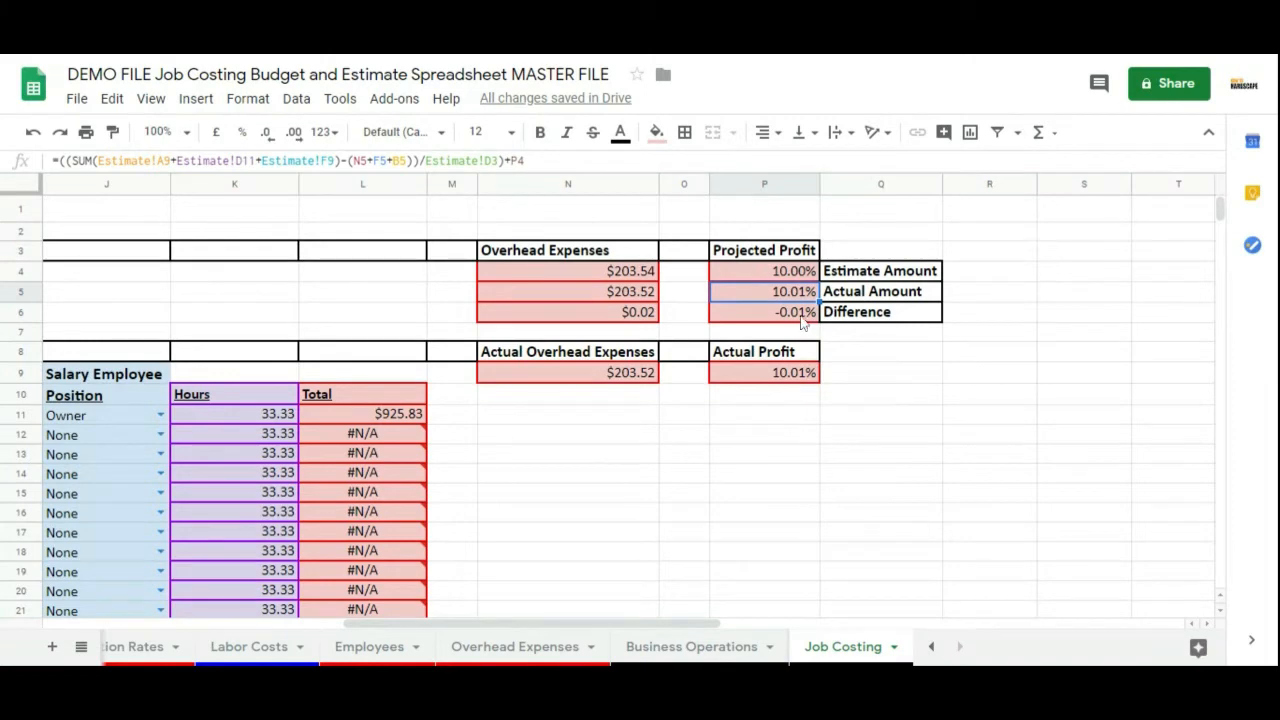
click(780, 377)
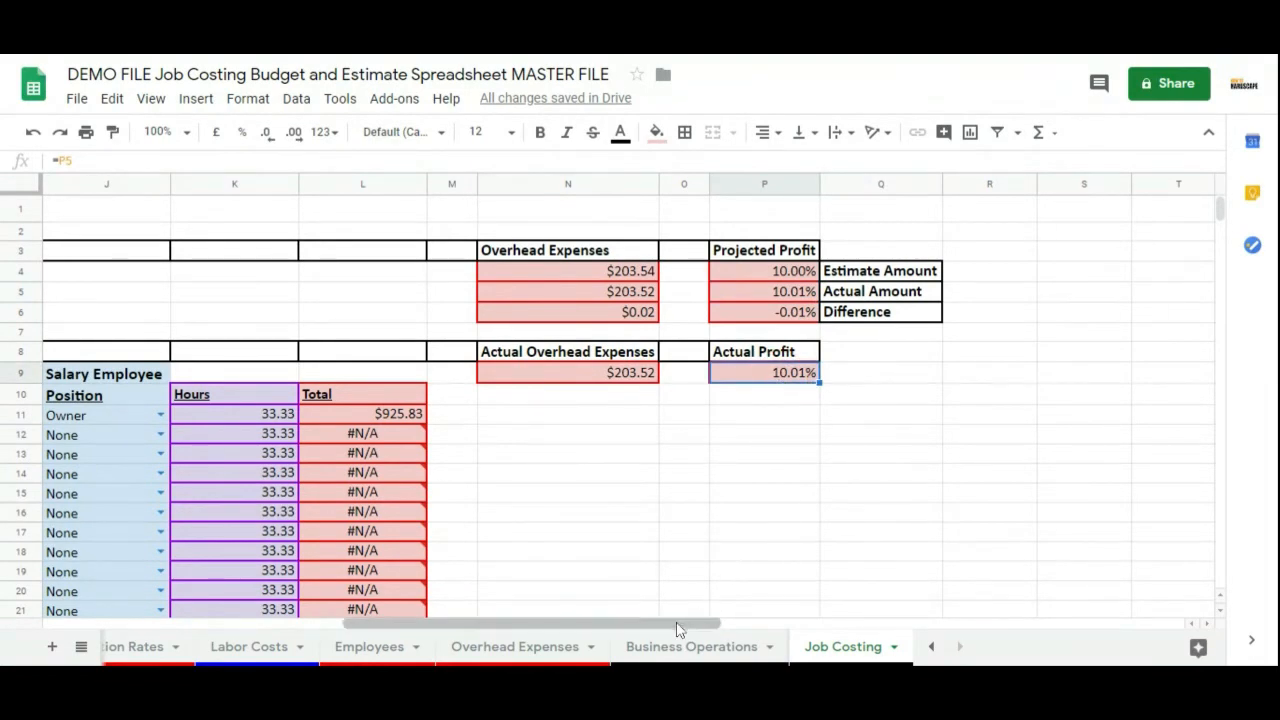
drag(677, 623, 560, 628)
click(815, 315)
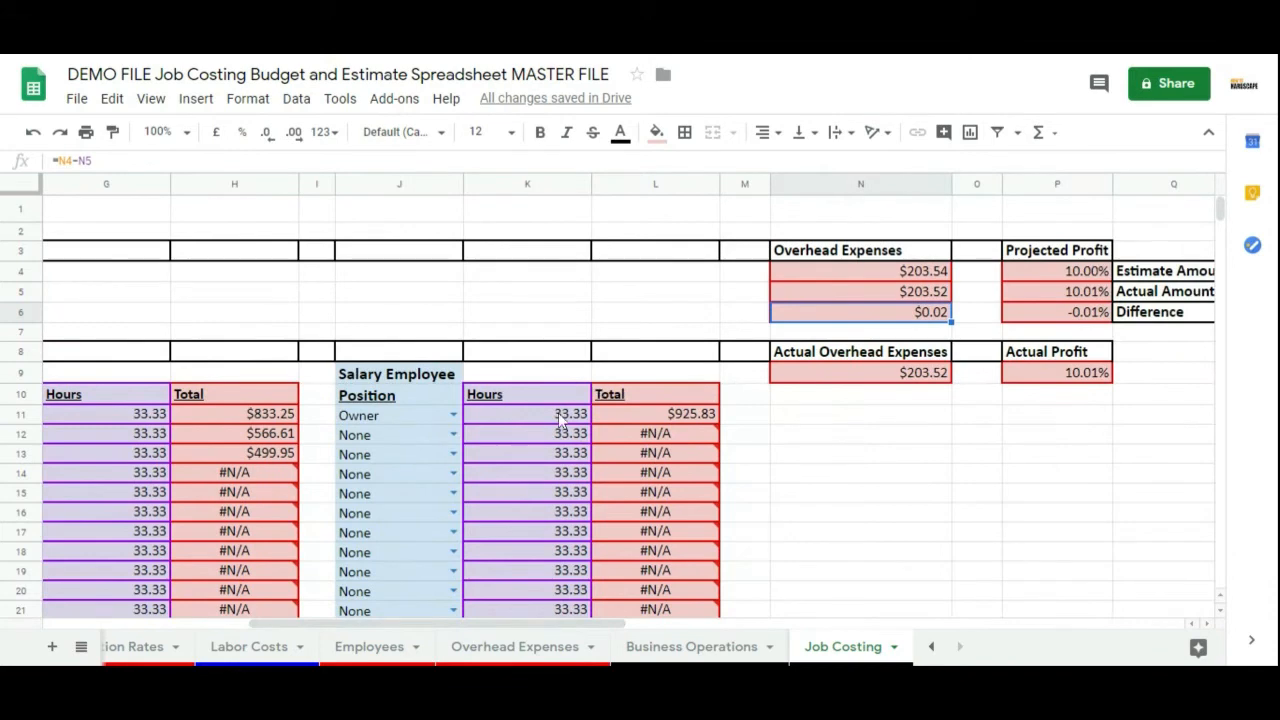
click(566, 416)
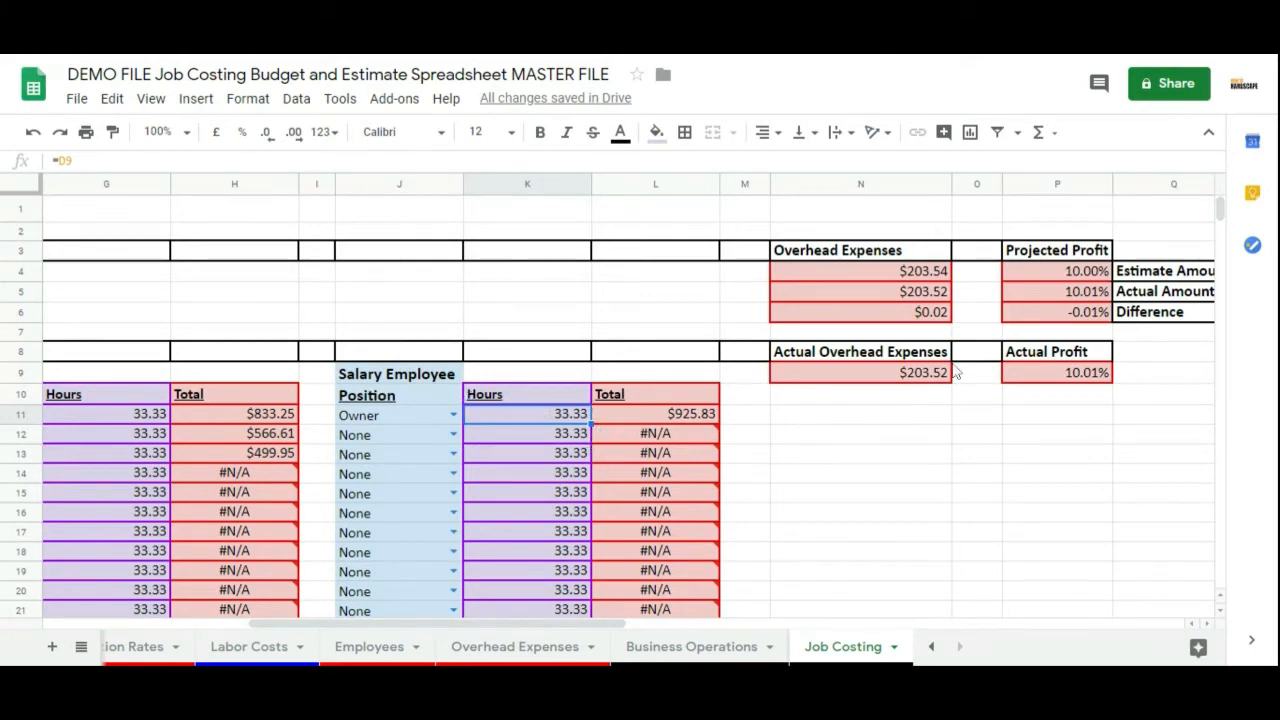
click(1090, 373)
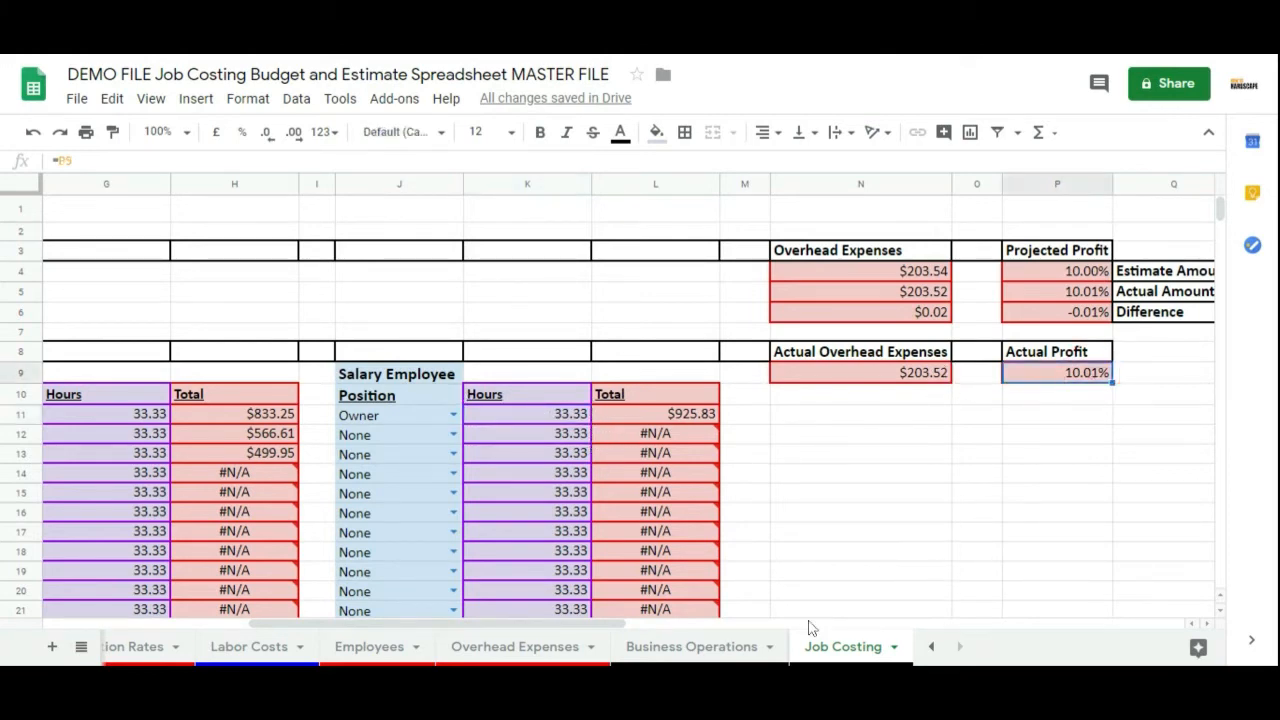
Set the actual labor time in D9 to 40 hours
mouse_move(598, 622)
mouse_down()
mouse_move(633, 620)
mouse_move(600, 623)
mouse_up()
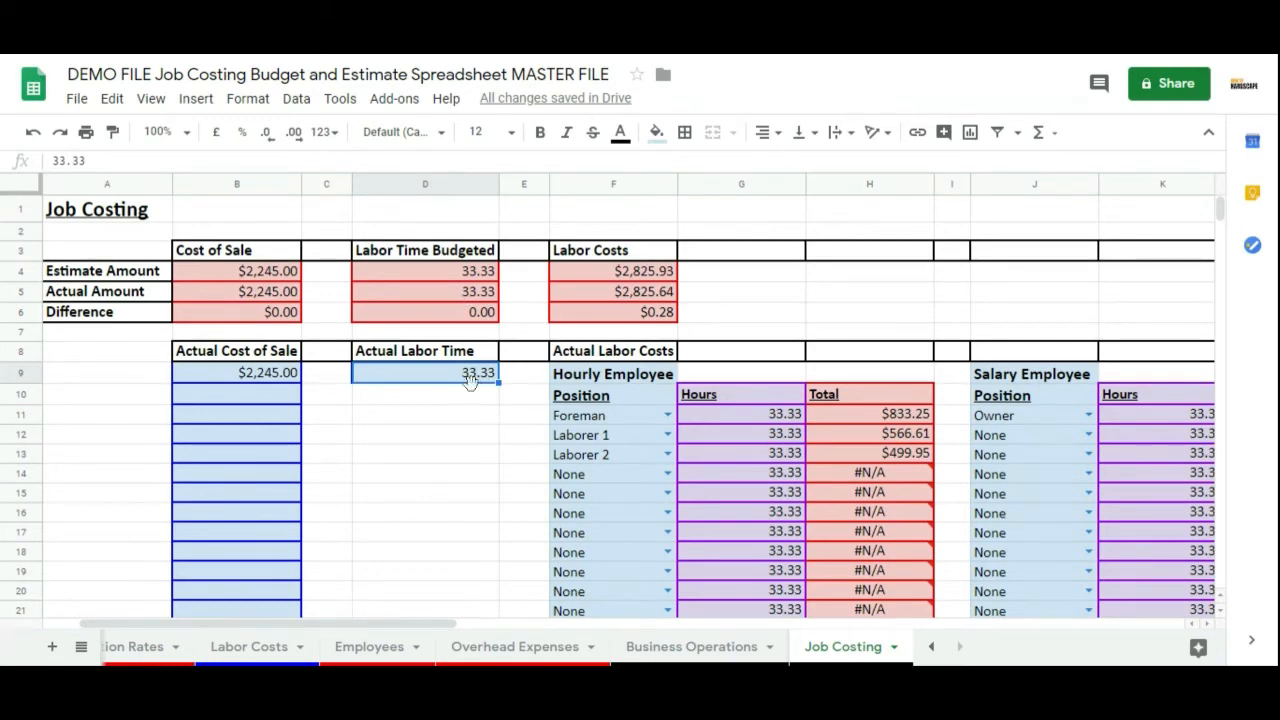
text(40)
key(Return)
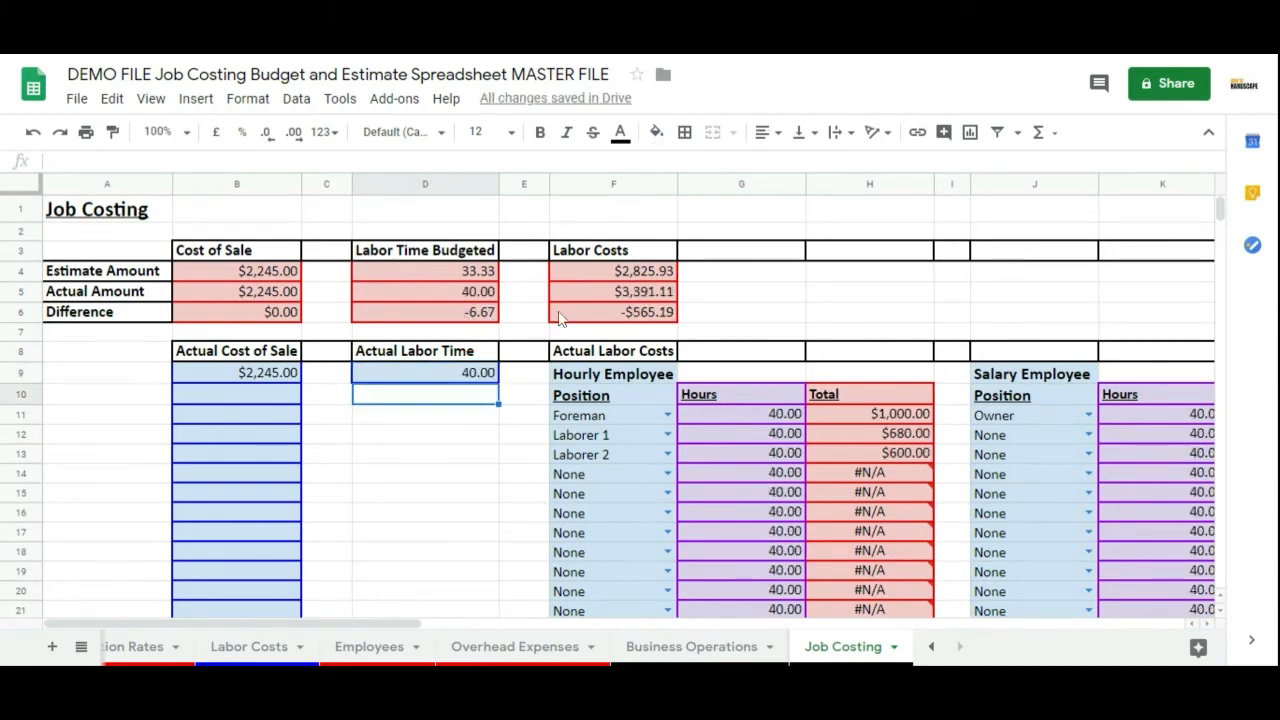
Check the labor costs difference, actual profit and actual overhead expenses, consulting the Overhead Expenses sheet and returning to Job Costing
click(654, 318)
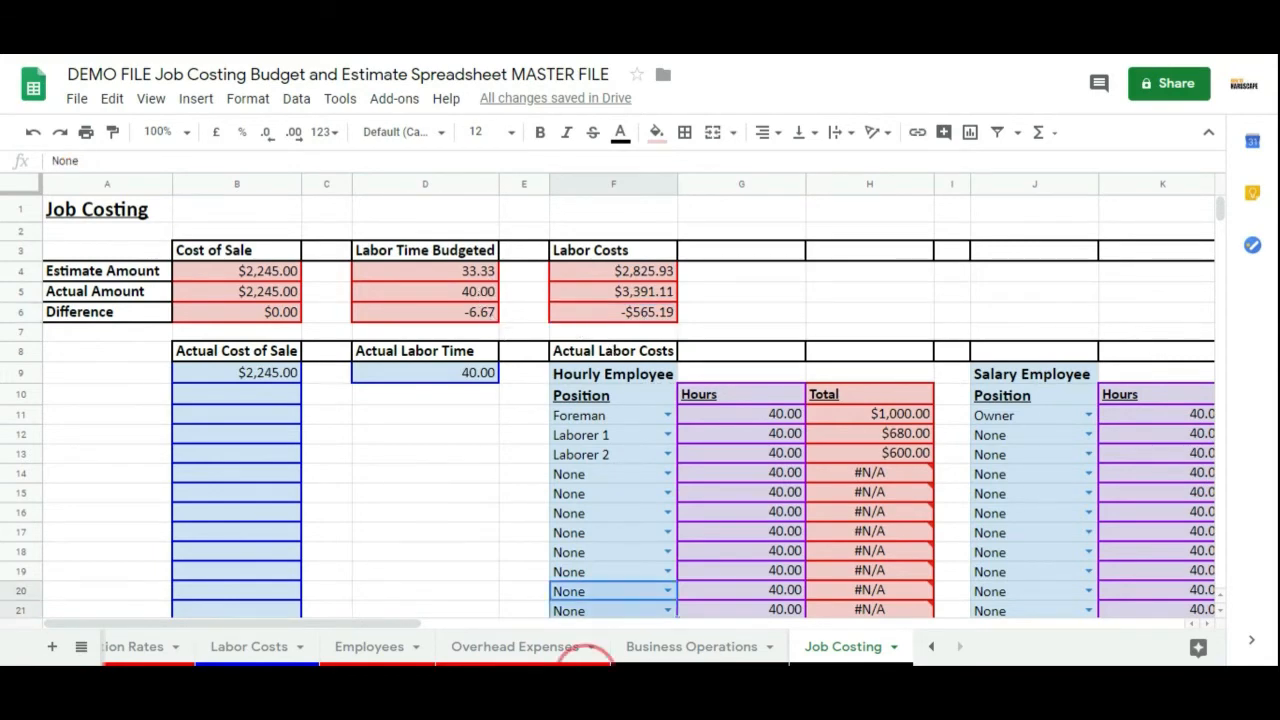
click(451, 514)
drag(406, 633, 703, 640)
click(818, 374)
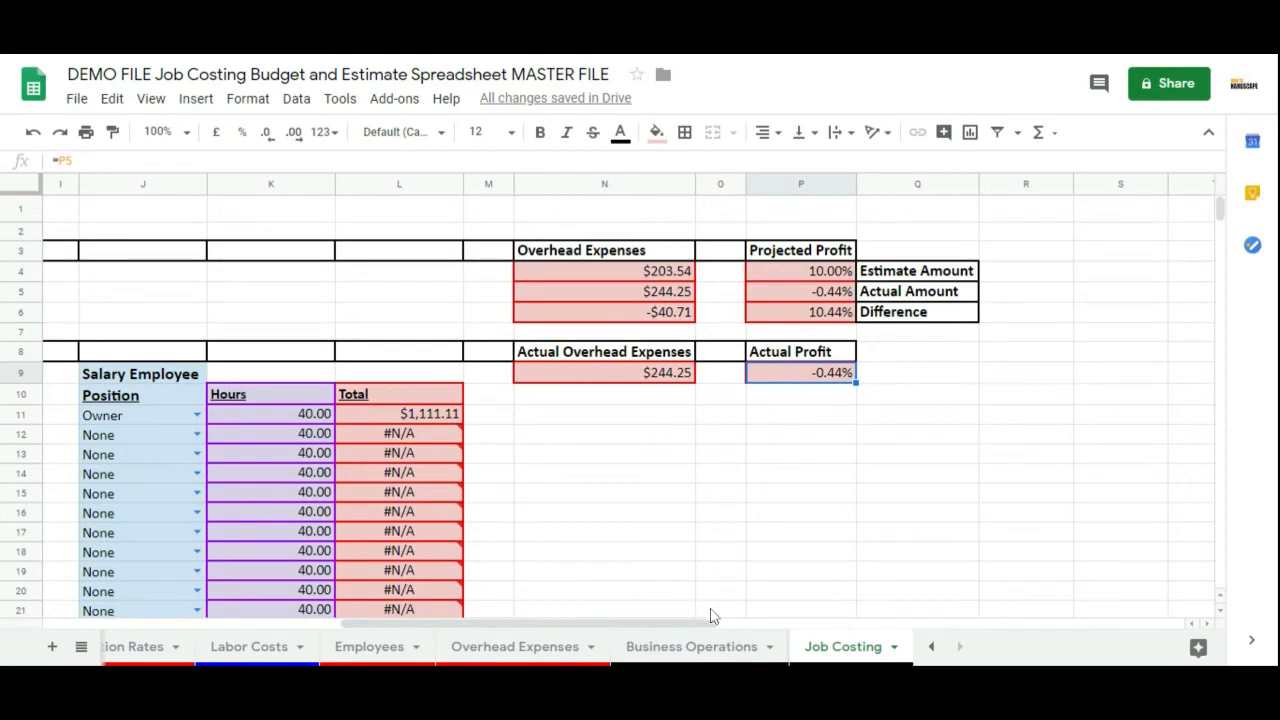
click(634, 366)
click(517, 650)
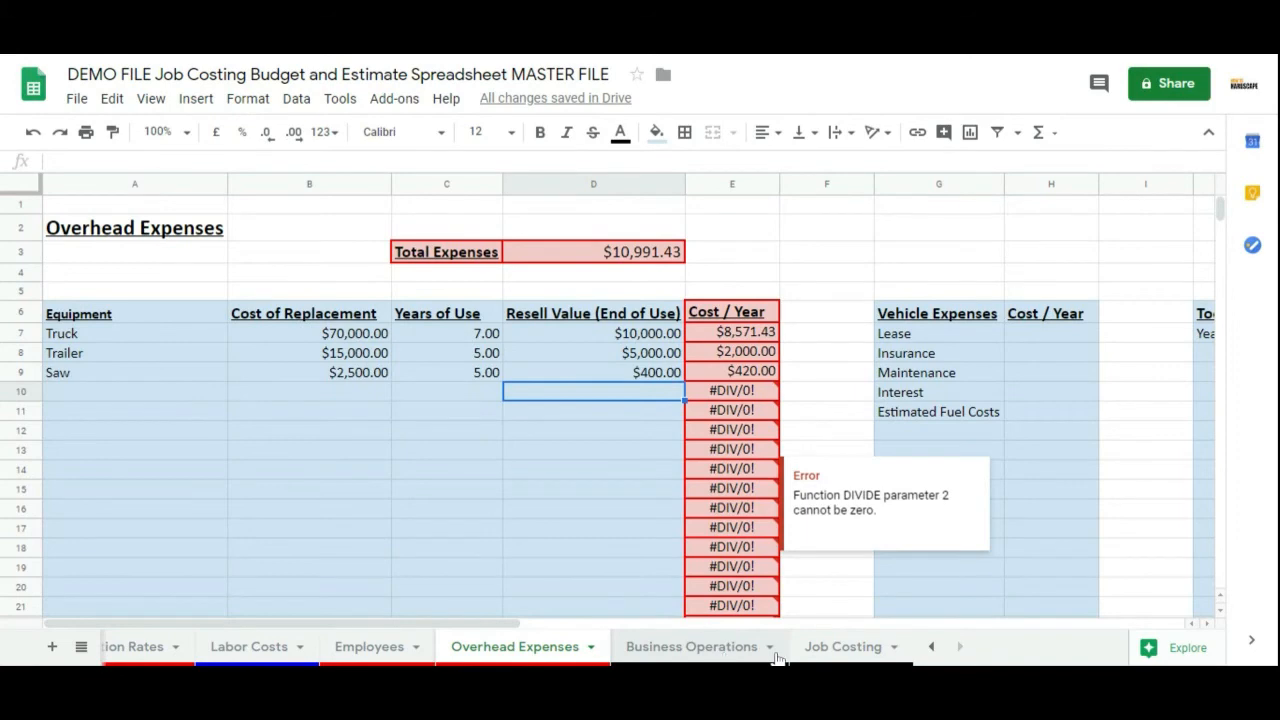
click(840, 648)
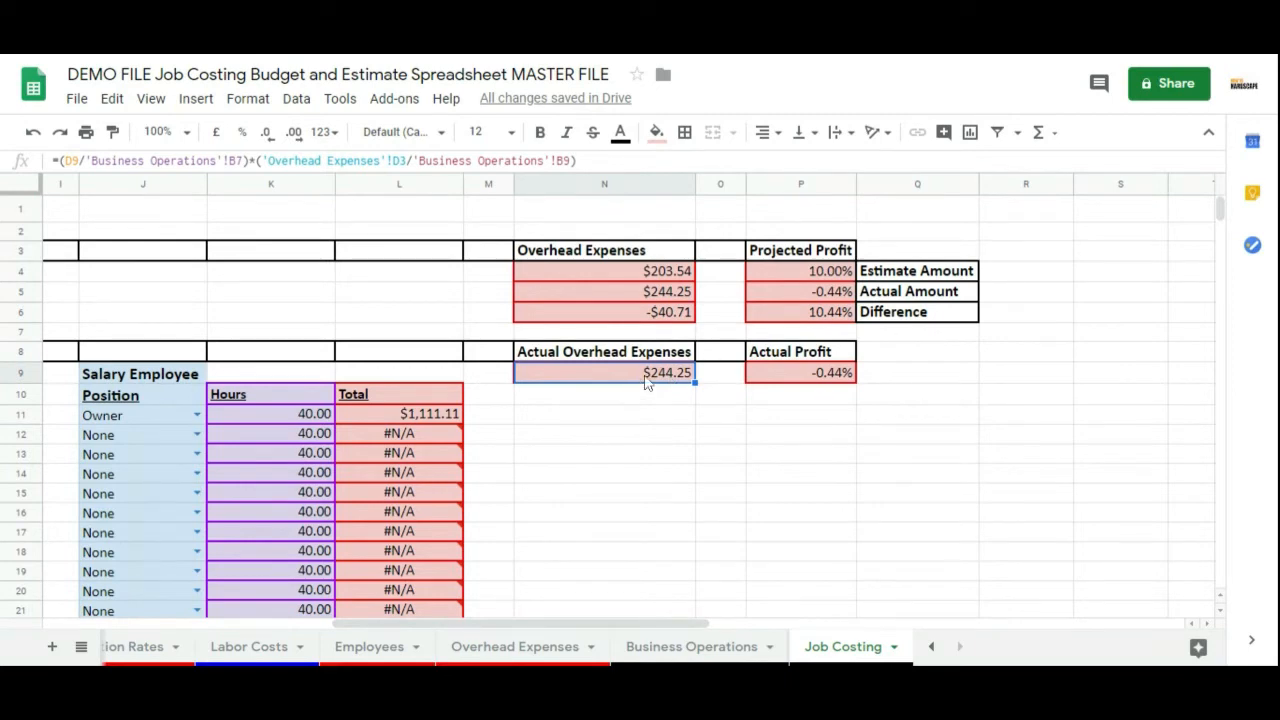
click(802, 379)
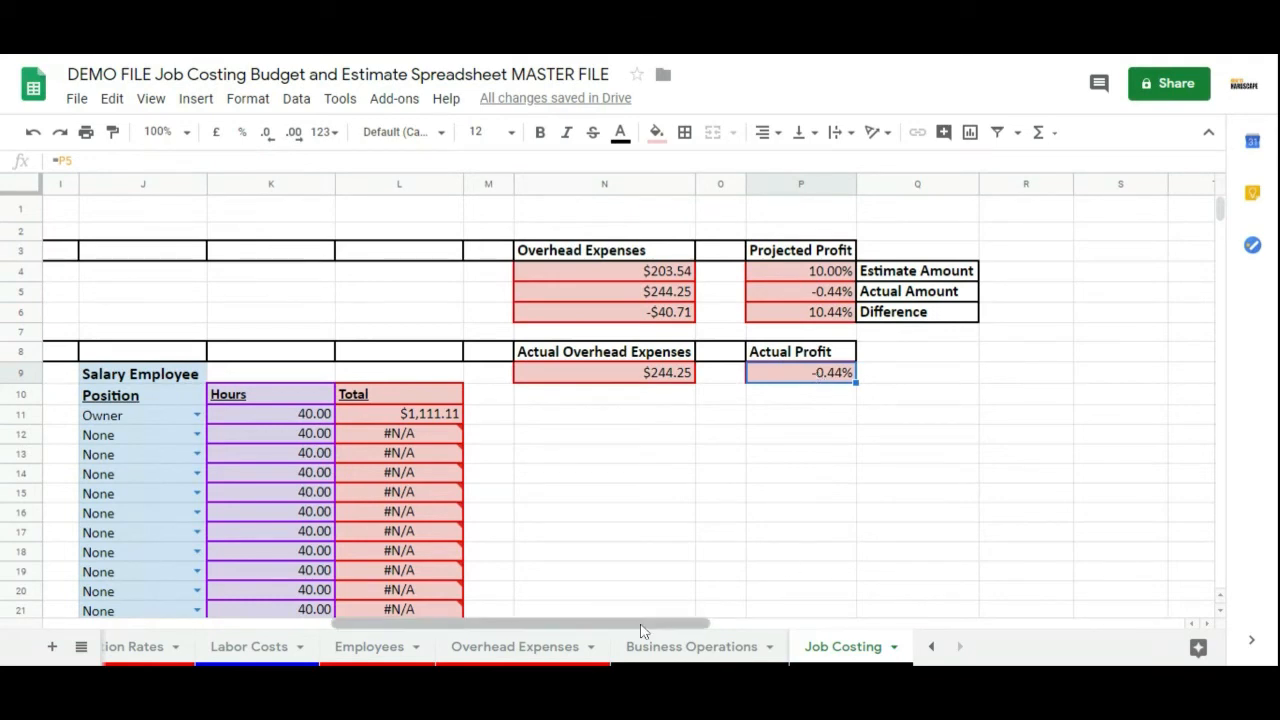
Set Laborer 1's hours in G12 to 10 and check the labor costs difference and actual profit
drag(643, 628, 415, 645)
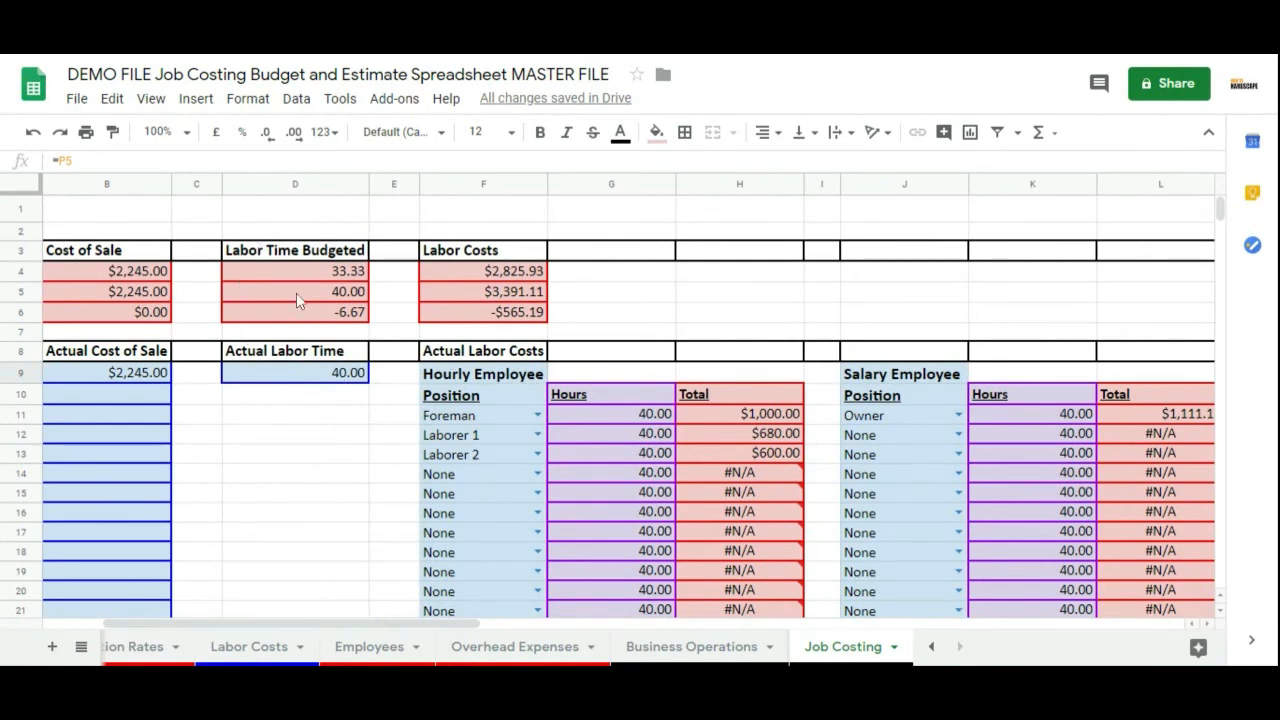
click(638, 436)
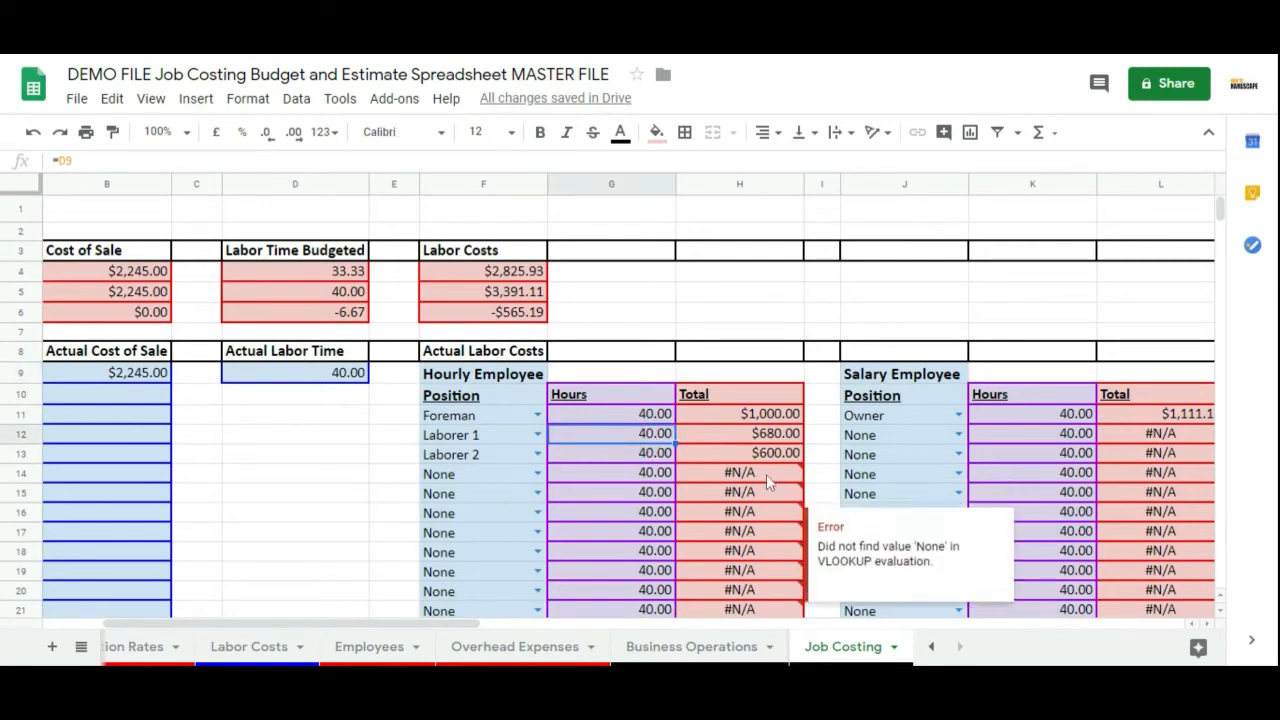
text(10)
key(Return)
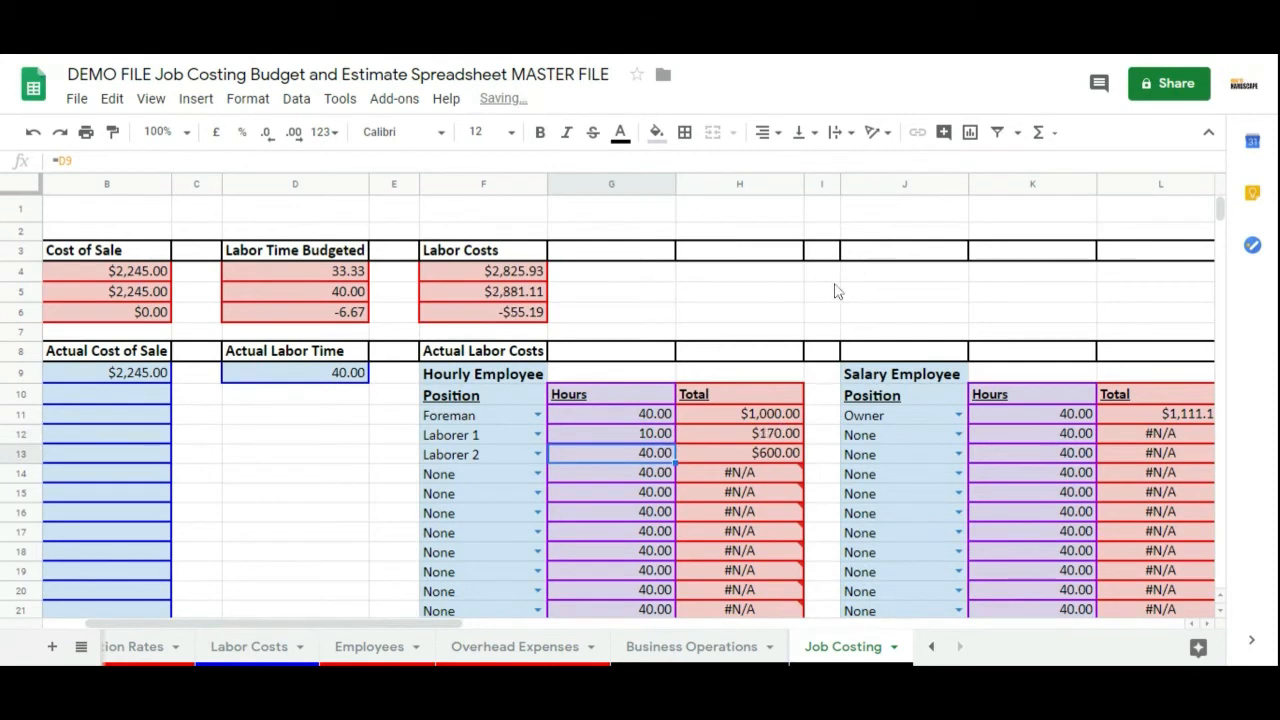
click(513, 324)
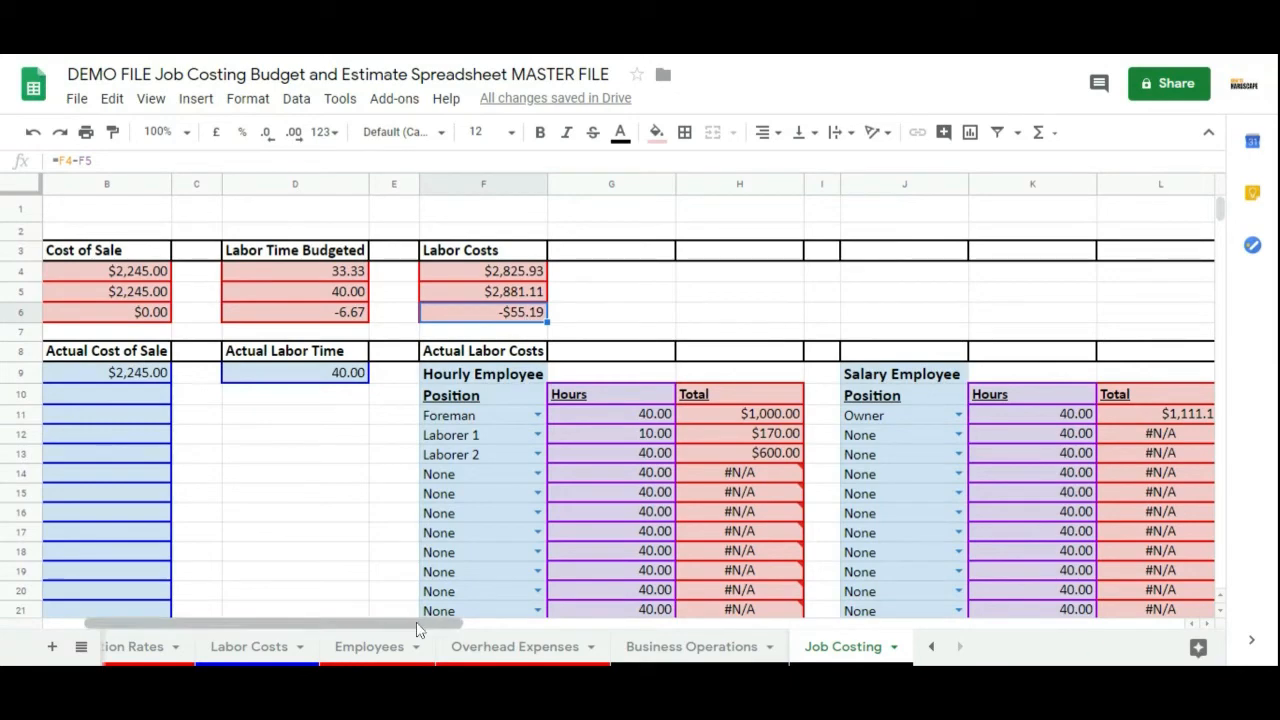
drag(417, 628, 722, 630)
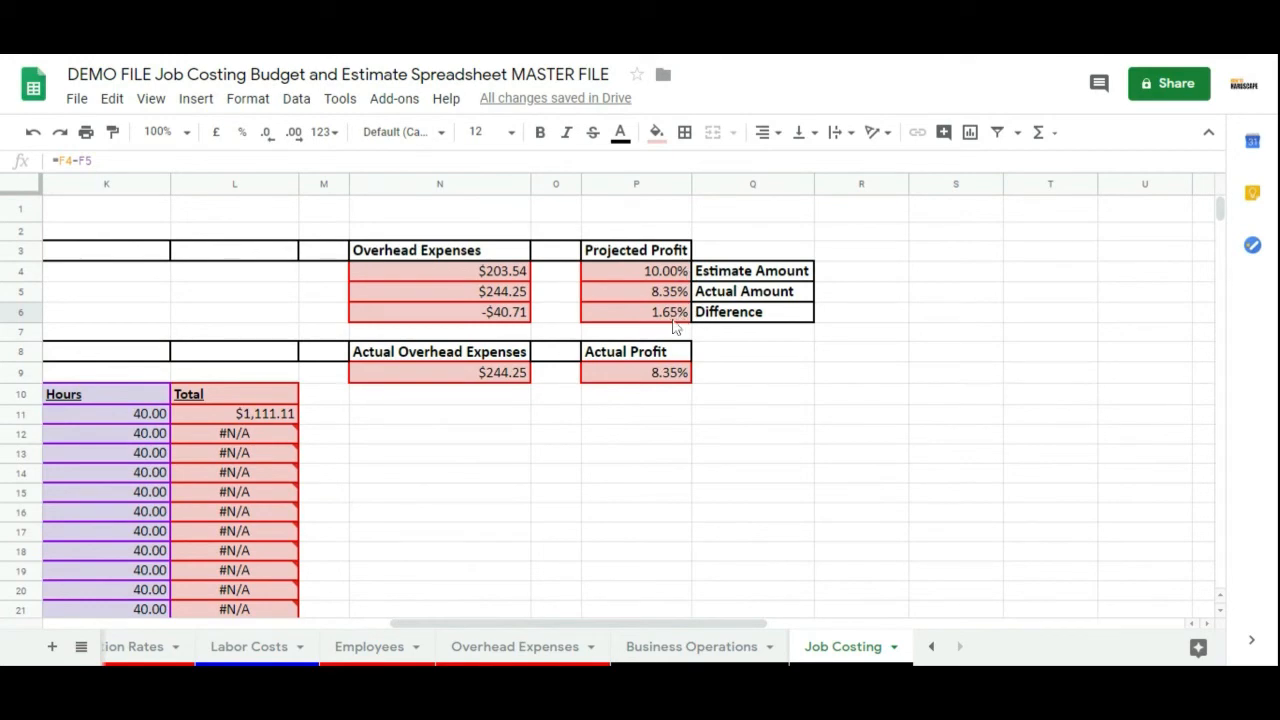
click(640, 372)
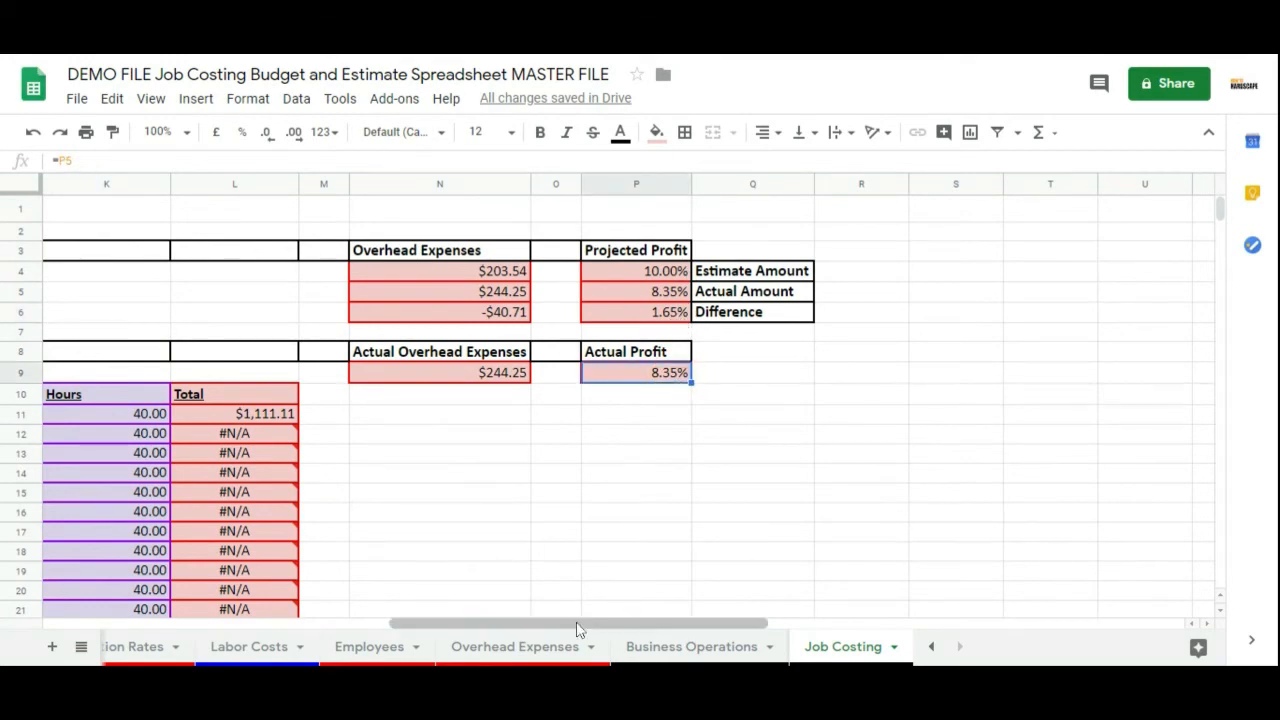
Set Laborer 2's hours in G13 to 20 and check the actual profit
drag(580, 626, 354, 623)
click(488, 455)
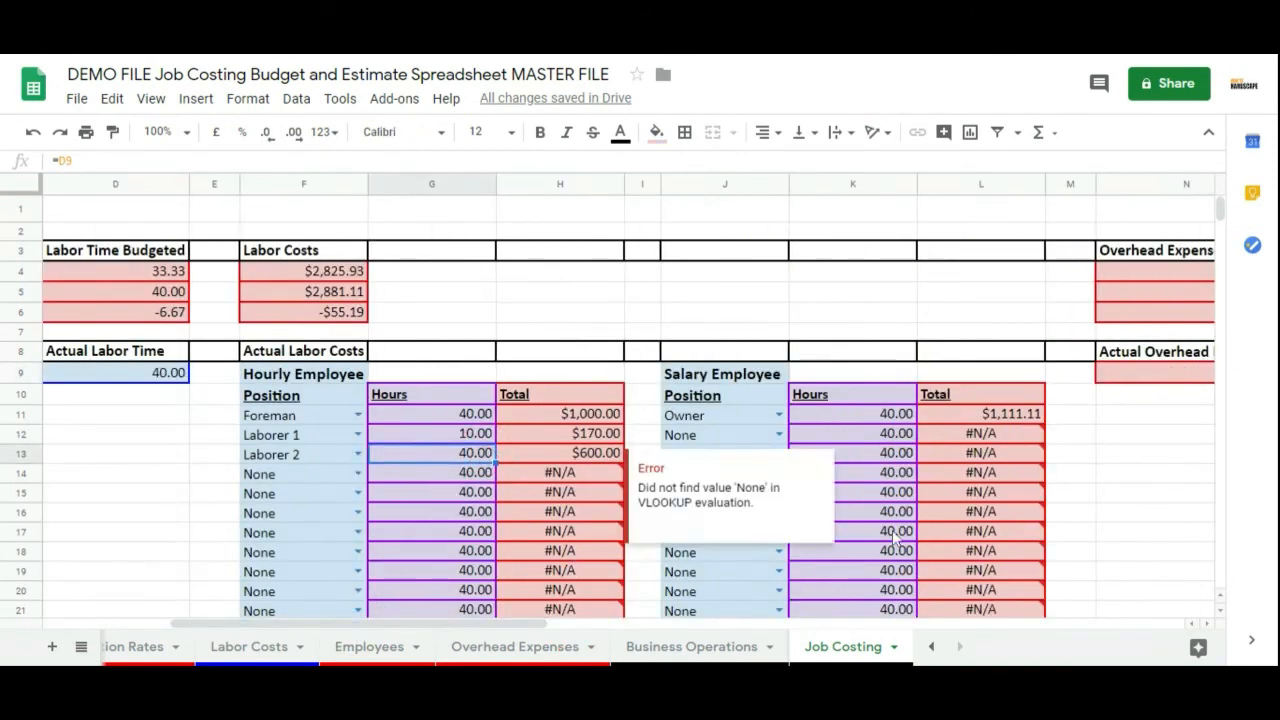
text(20)
key(Return)
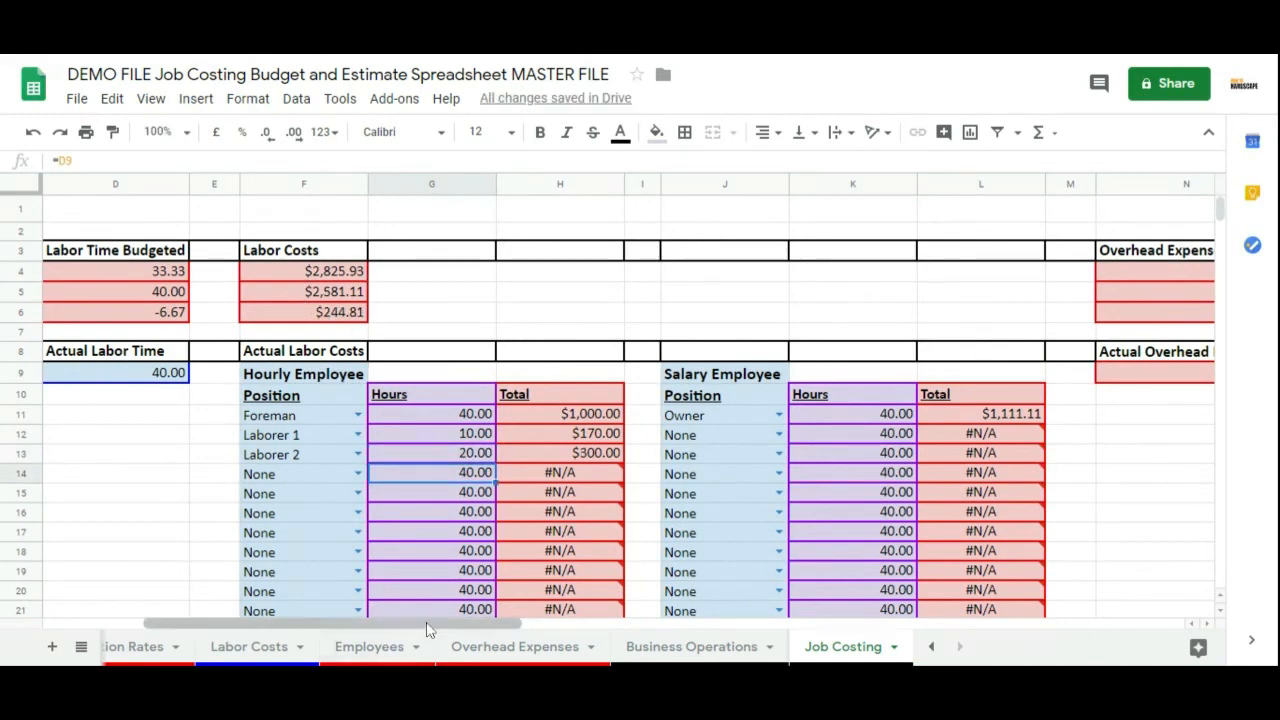
drag(425, 622, 605, 622)
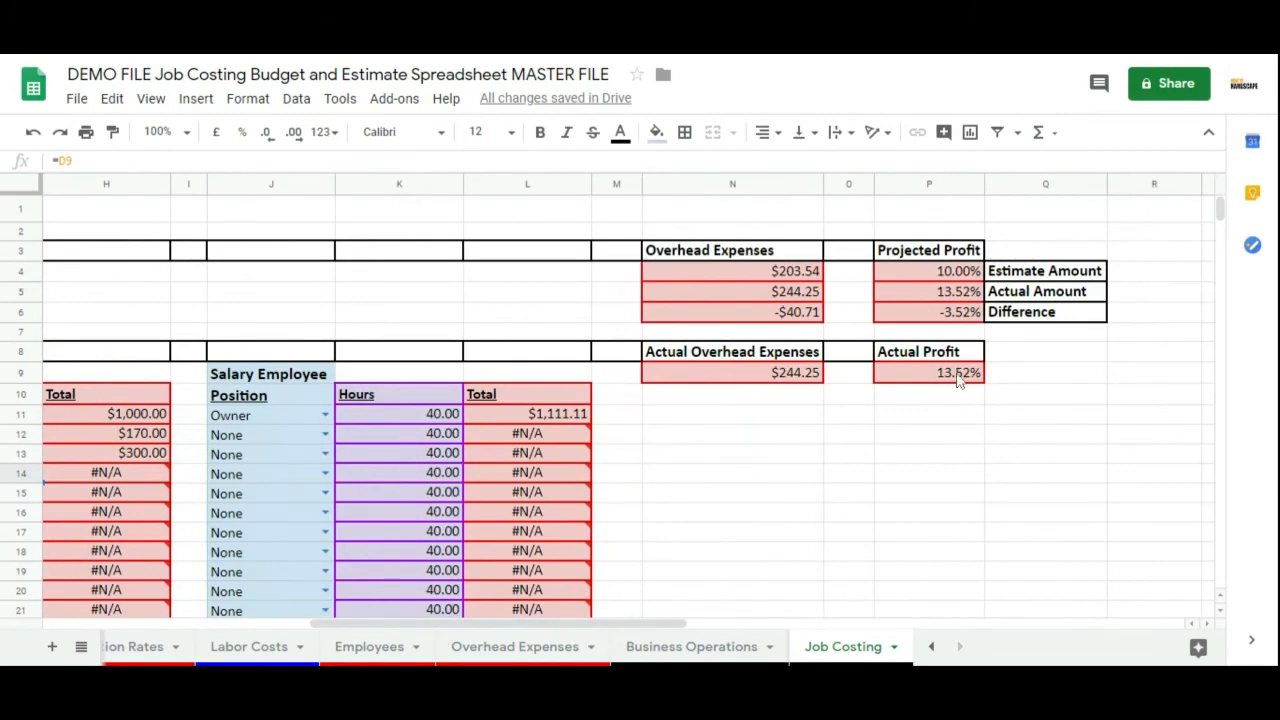
click(957, 376)
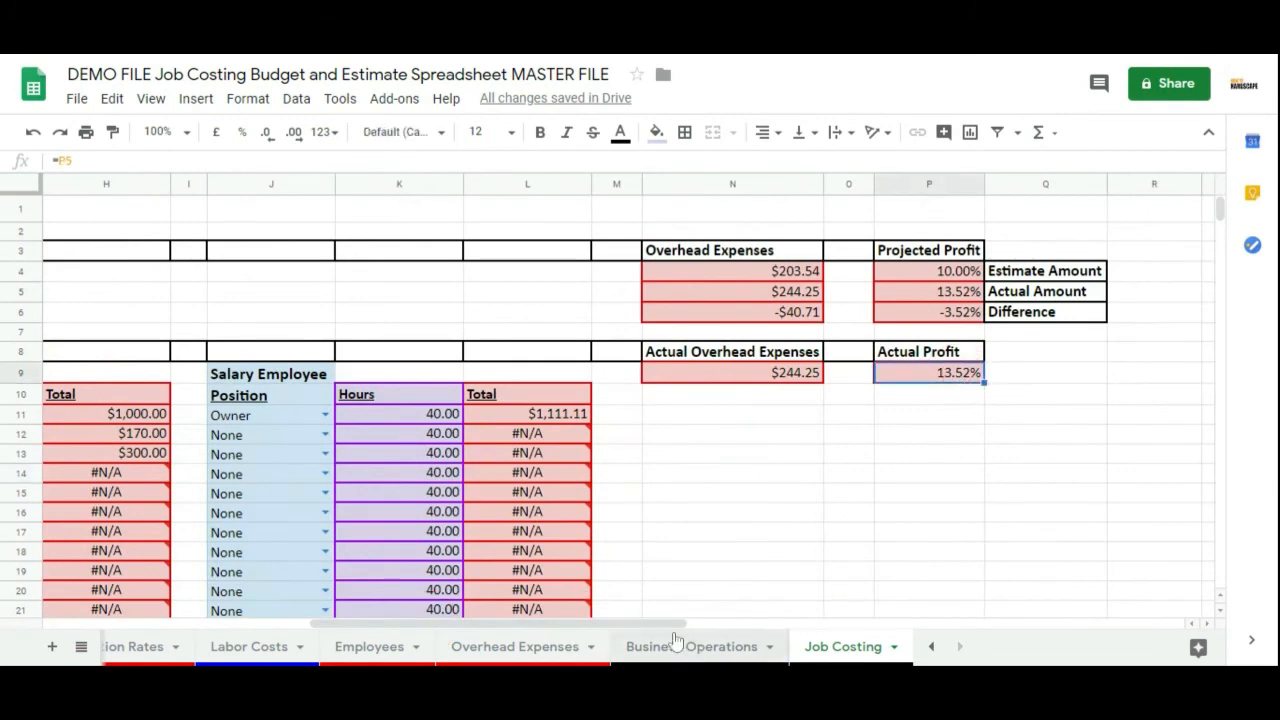
Enter an additional actual cost of sale of 500 in B10 and check the cost of sale difference and actual profit
drag(670, 626, 664, 630)
drag(545, 628, 375, 626)
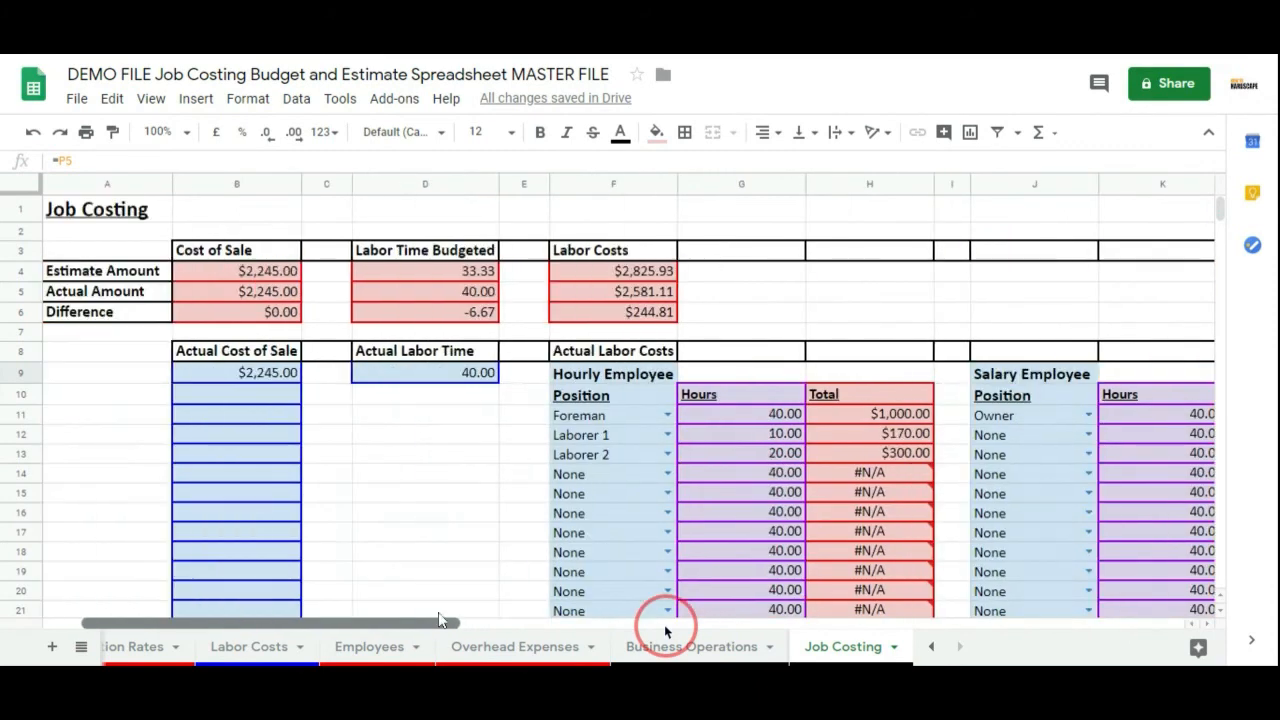
click(240, 403)
text(500)
key(Return)
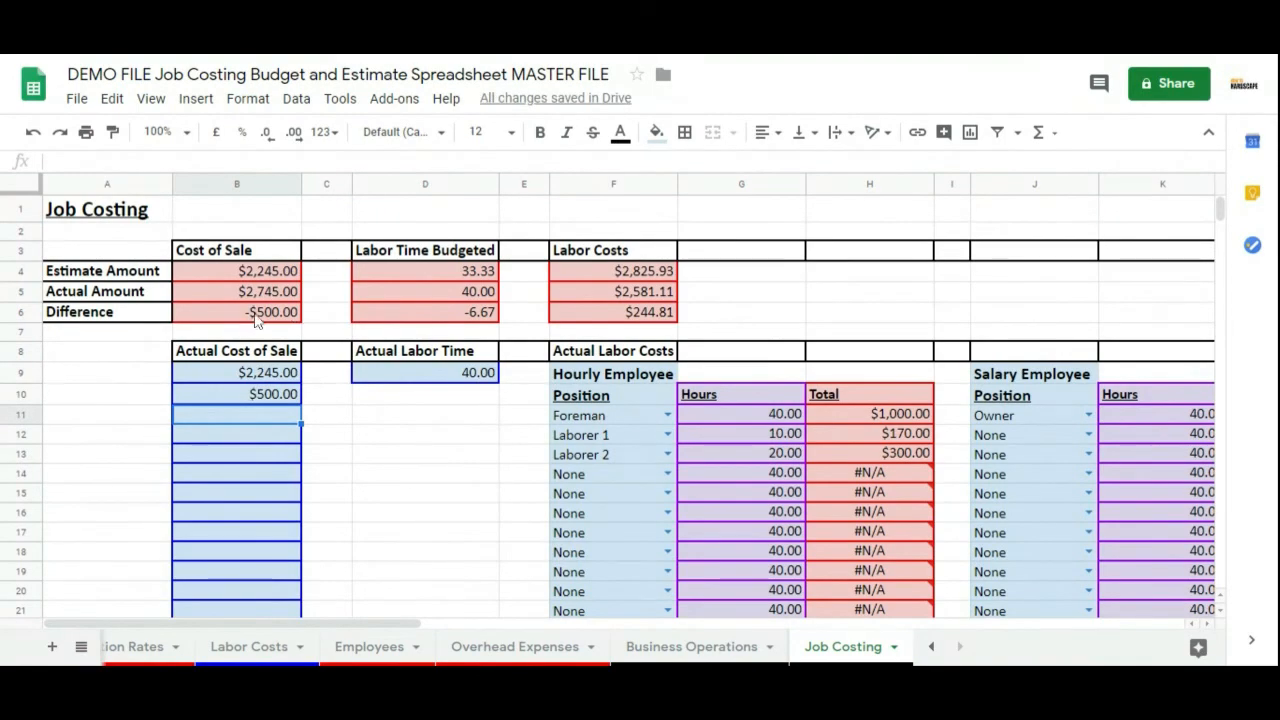
click(256, 312)
drag(366, 624, 631, 624)
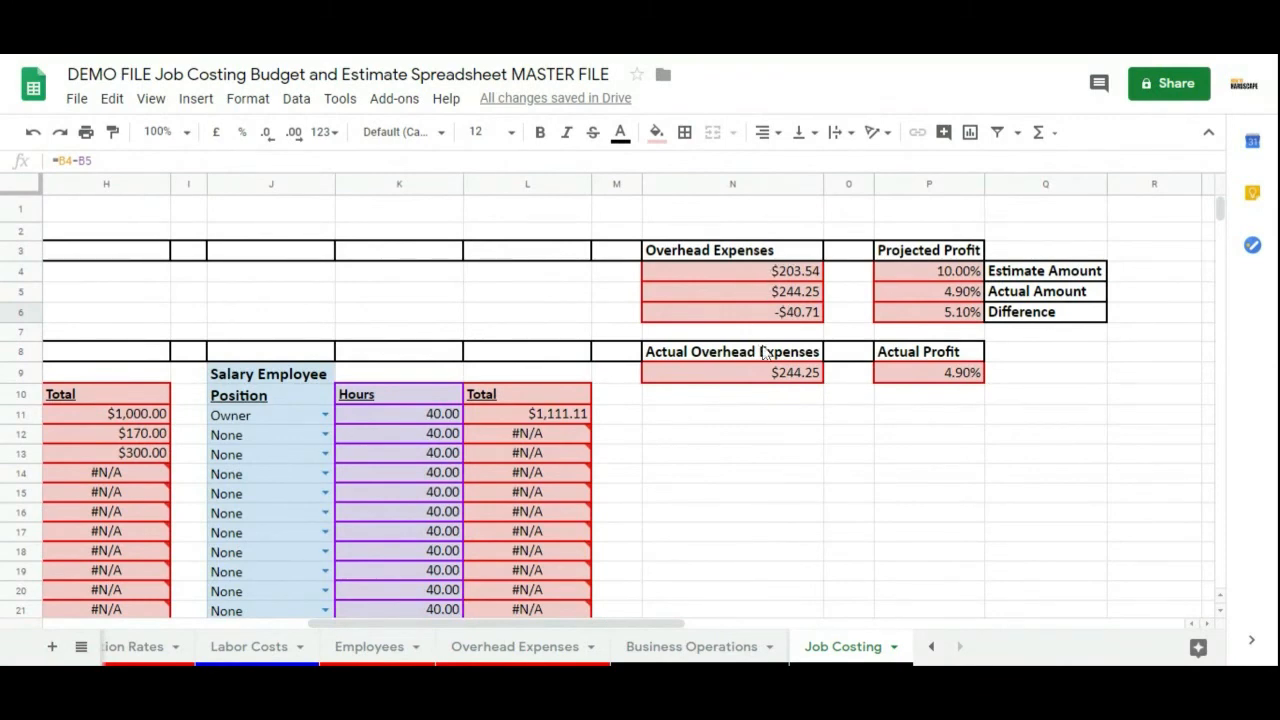
click(960, 378)
Clear the additional cost of sale from B10
drag(487, 626, 153, 618)
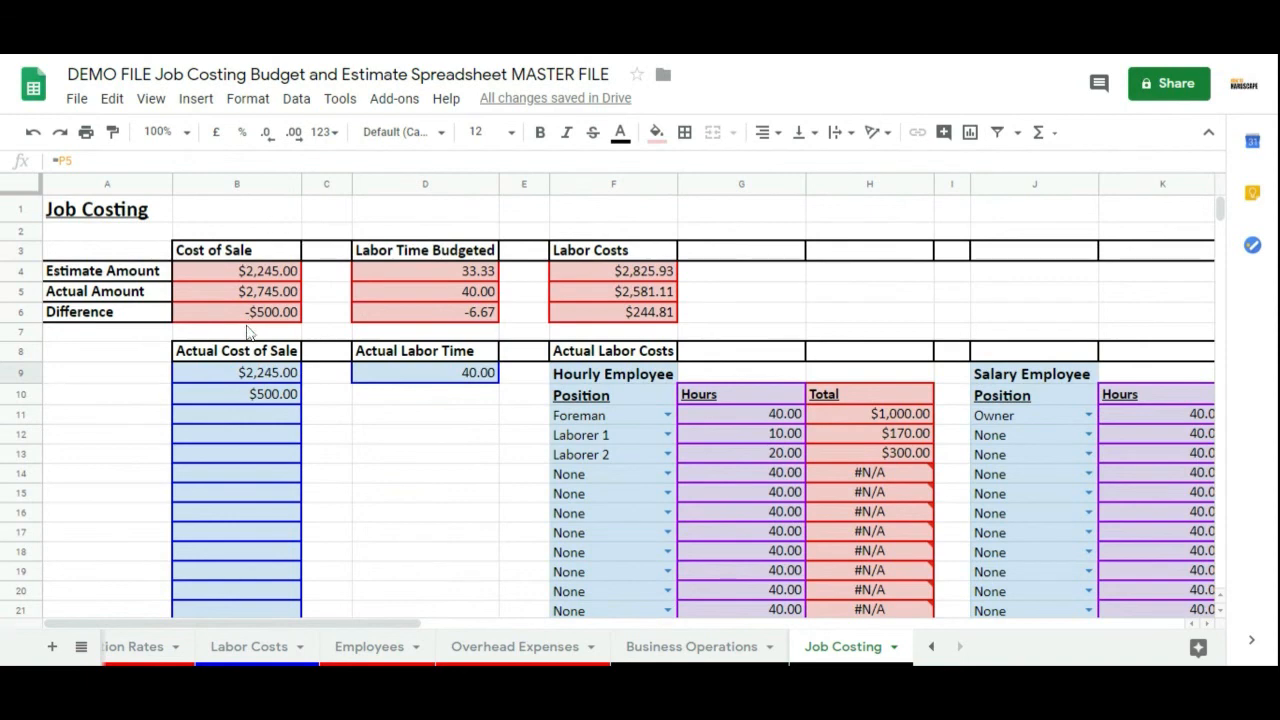
click(243, 398)
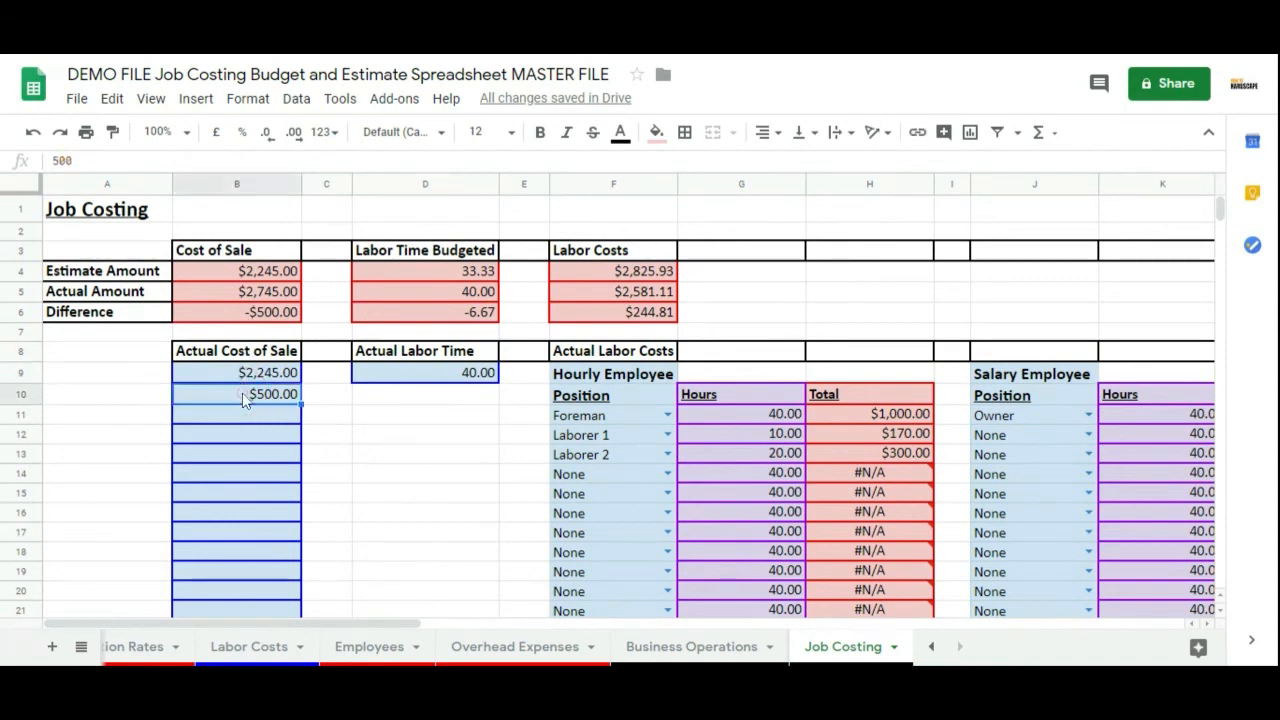
key(Delete)
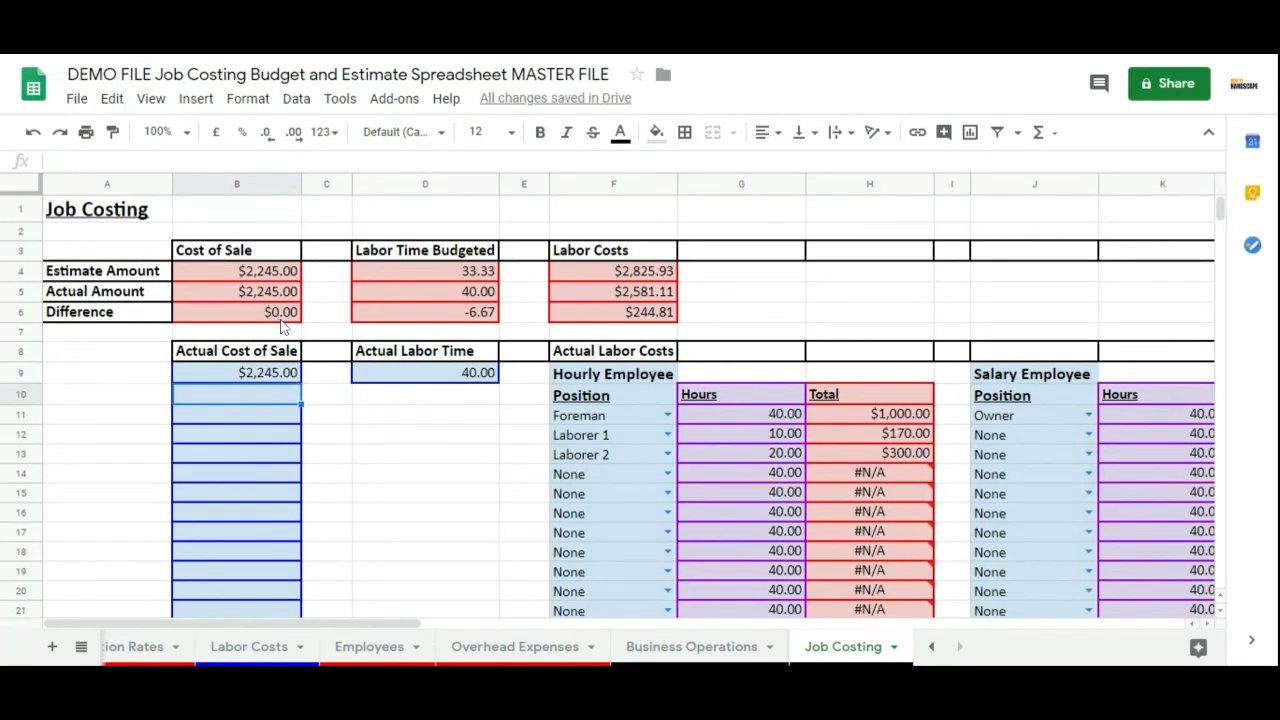
Review the labor time and labor costs differences, and compare the actual profit with the estimated profit
click(481, 314)
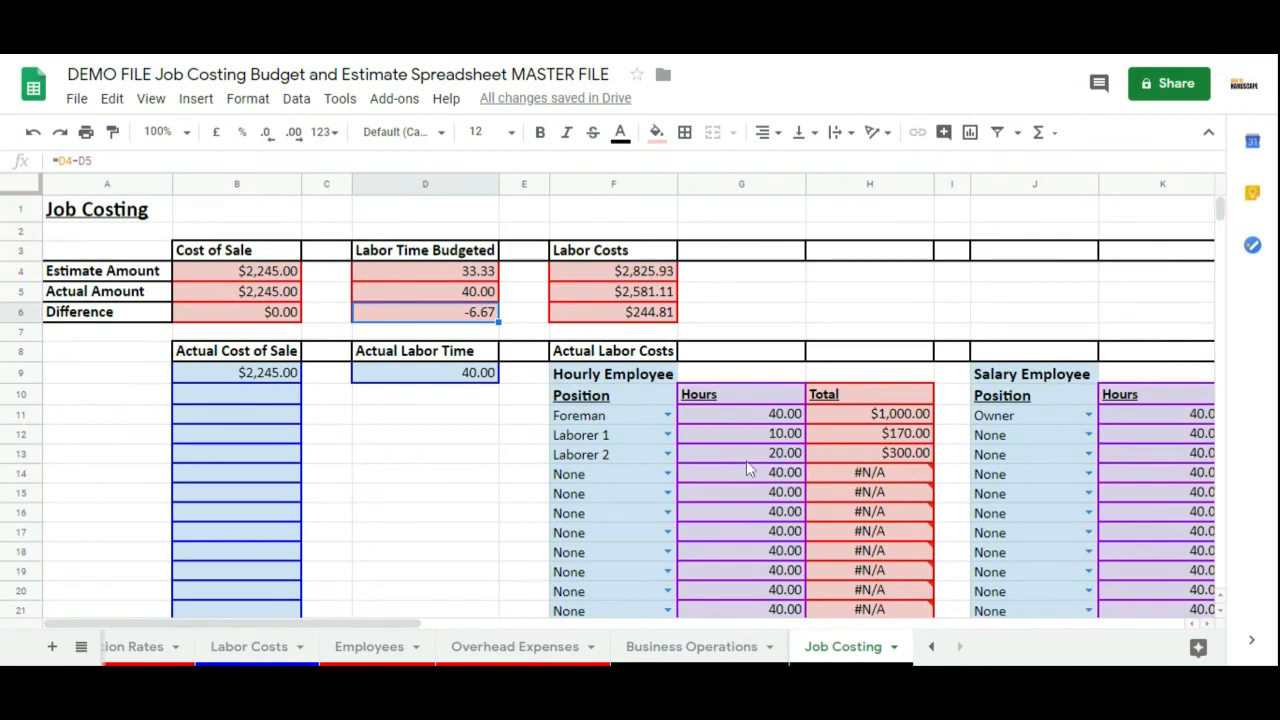
click(658, 314)
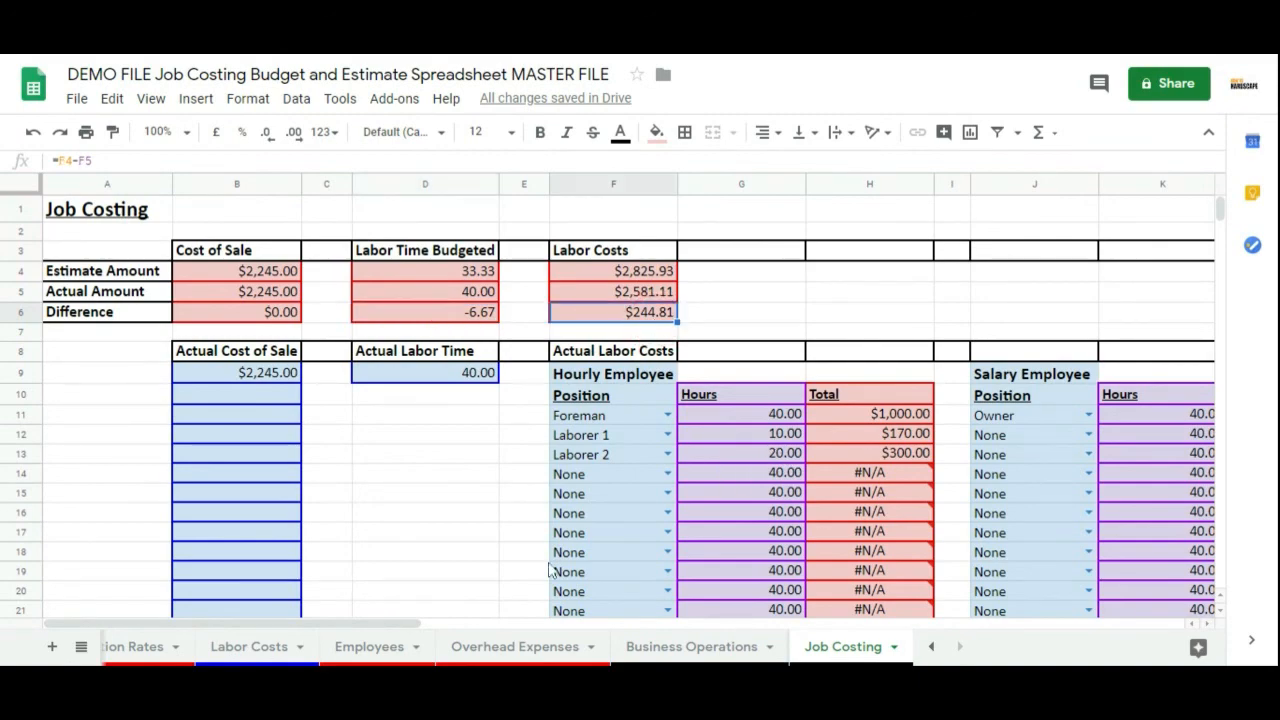
drag(400, 624, 735, 640)
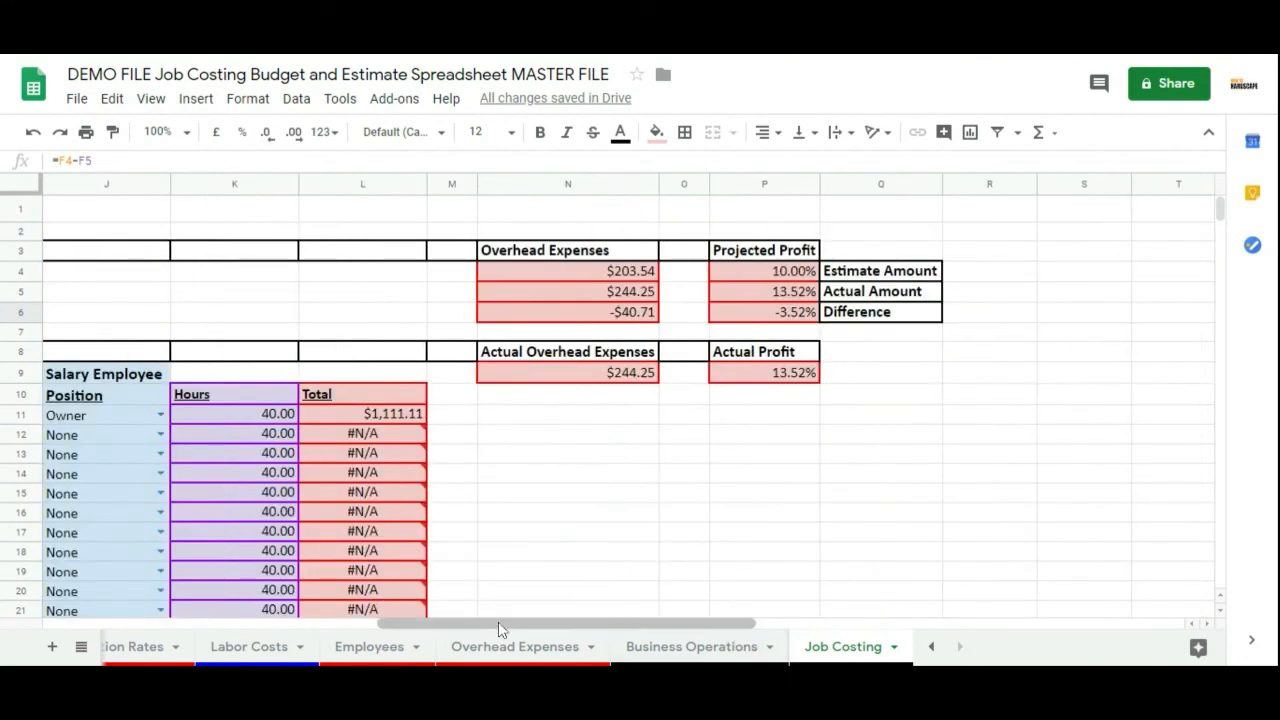
click(786, 376)
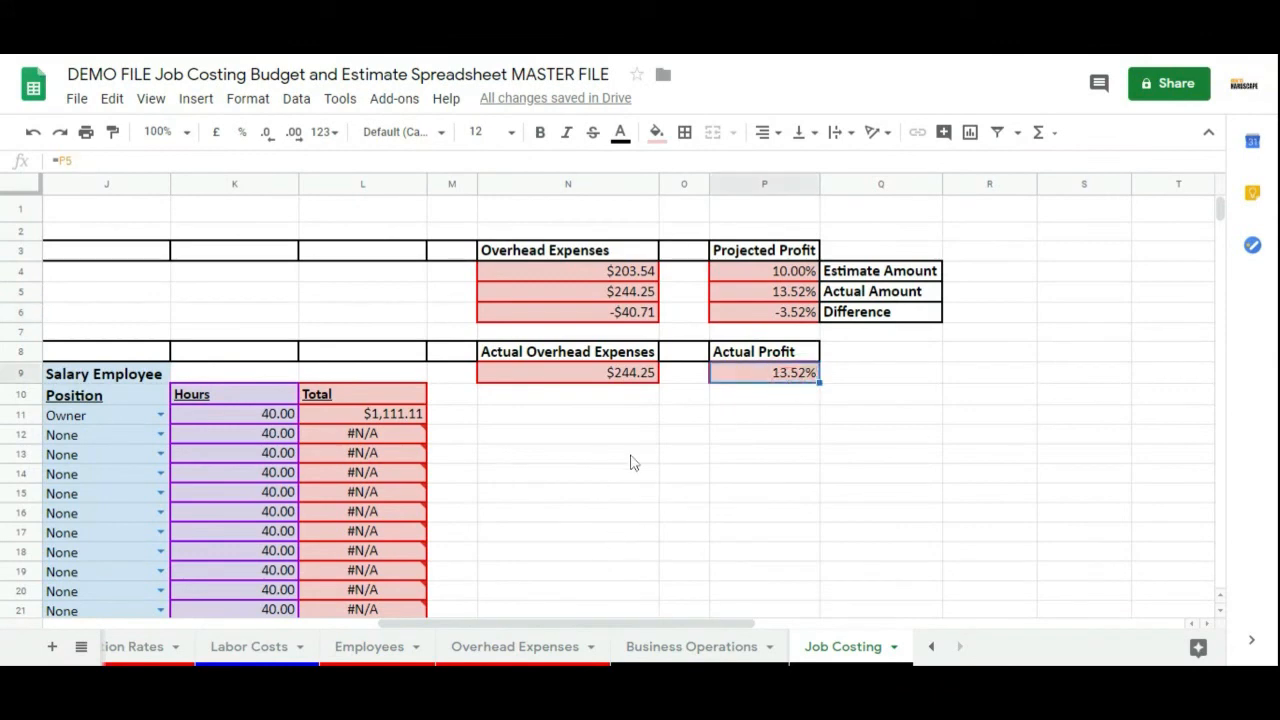
click(796, 253)
click(796, 271)
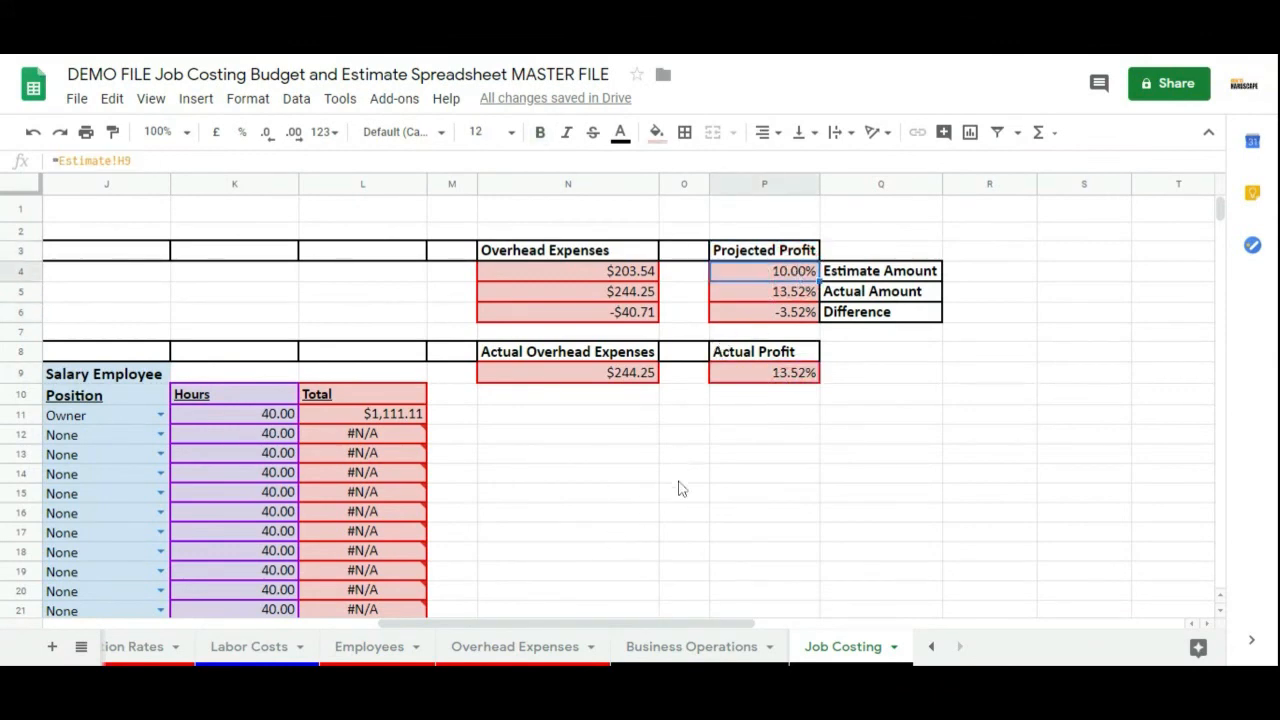